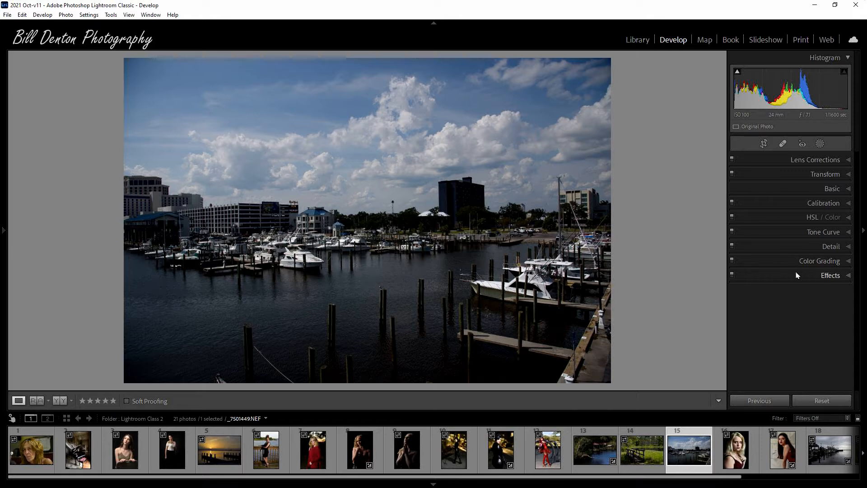
# Try moving Color Grading below Effects in the custom Develop panel order, and discard the change.
pyautogui.rightClick(789, 309)
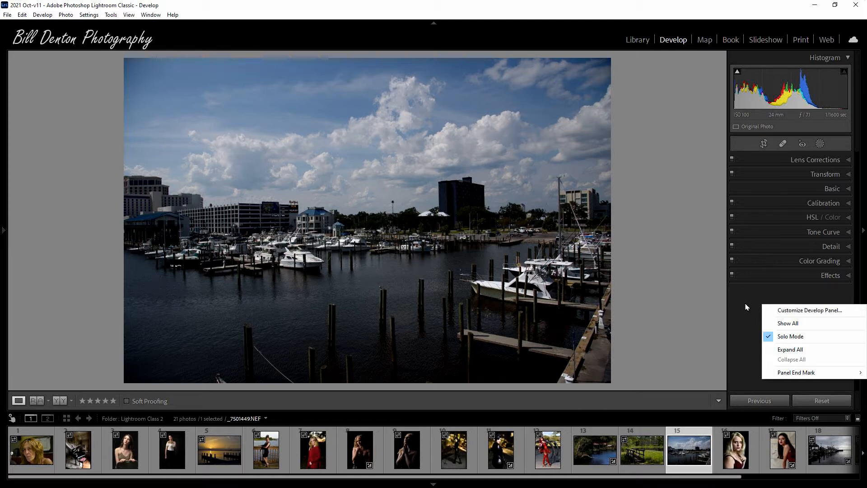
pyautogui.click(793, 311)
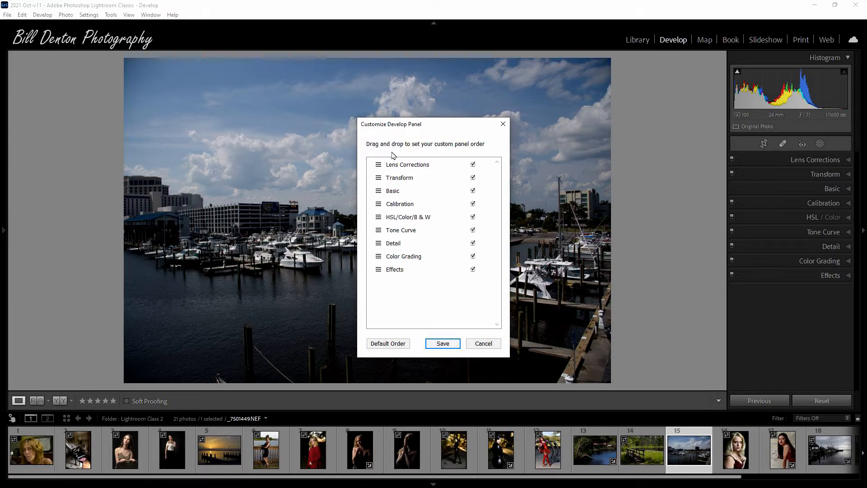
pyautogui.click(379, 256)
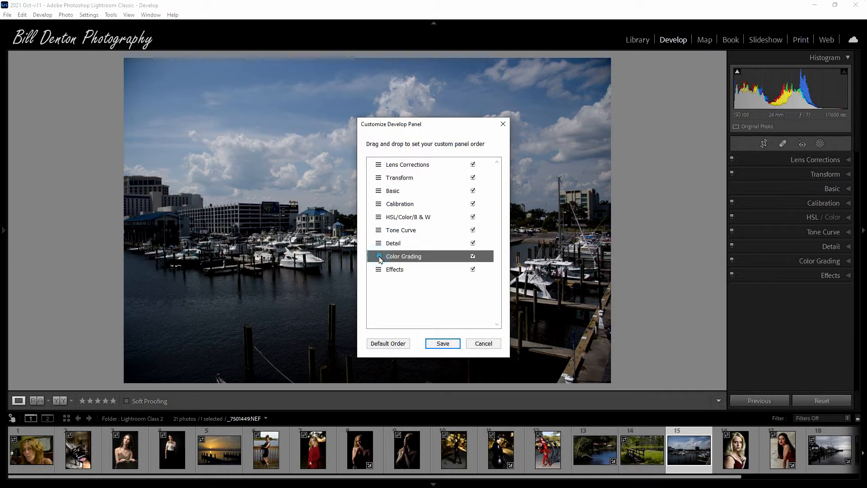
pyautogui.moveTo(380, 260); pyautogui.dragTo(379, 285)
pyautogui.click(484, 344)
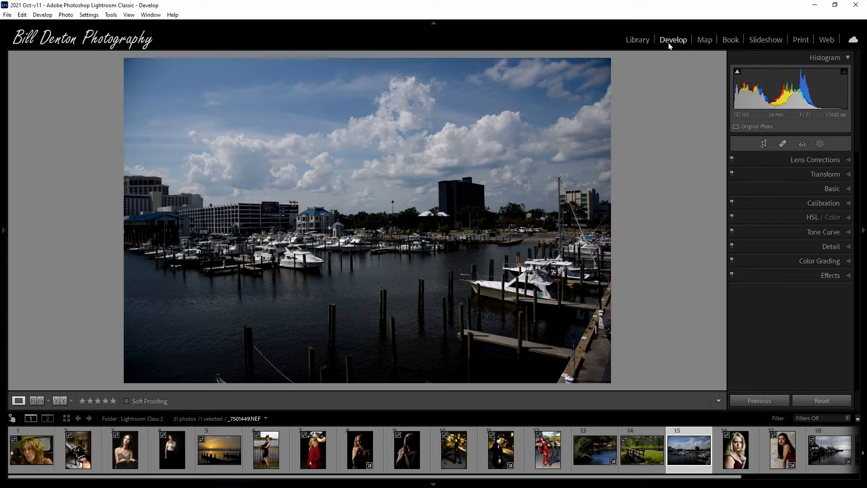
# View the Library module's photo grid, return to Develop, and briefly reveal the hidden Navigator, Presets and History panel group.
pyautogui.click(638, 44)
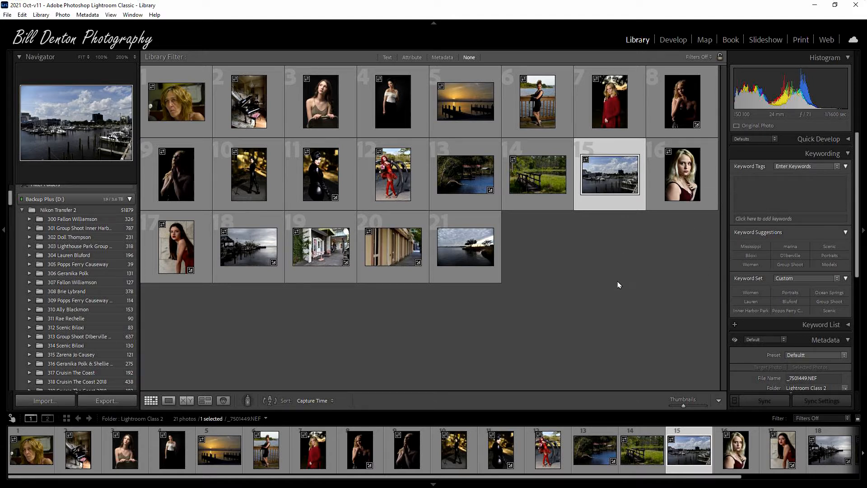
pyautogui.click(670, 42)
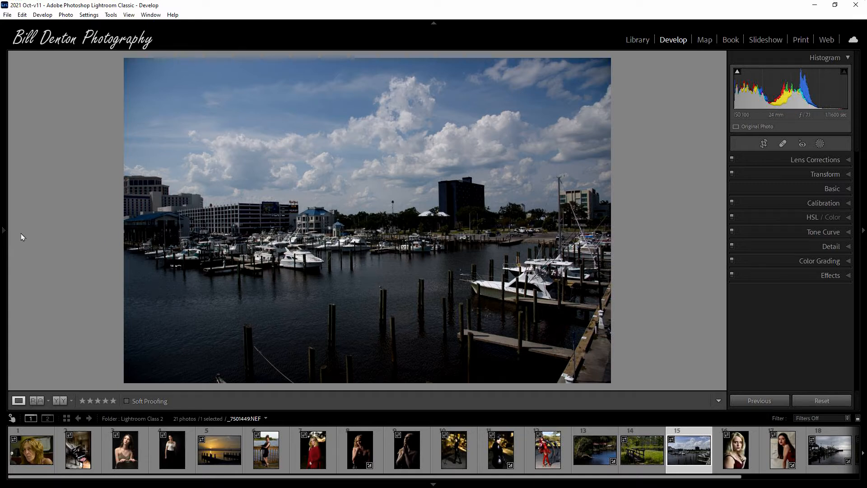
pyautogui.moveTo(13, 233)
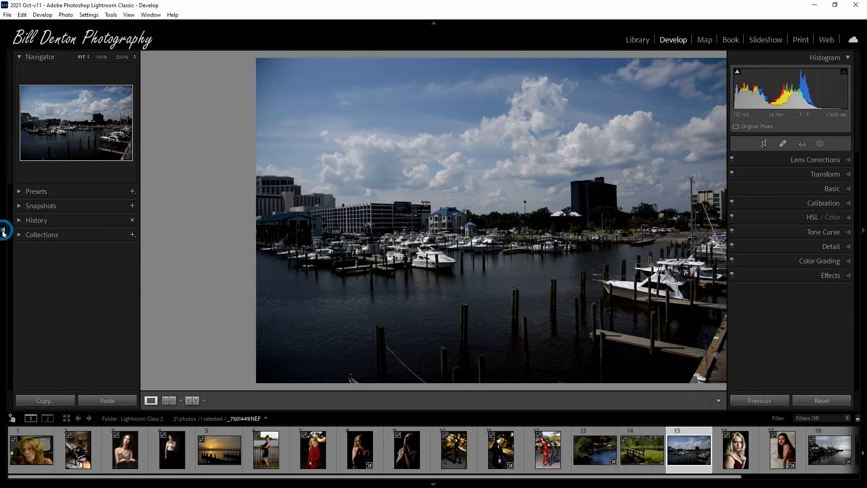
pyautogui.click(3, 231)
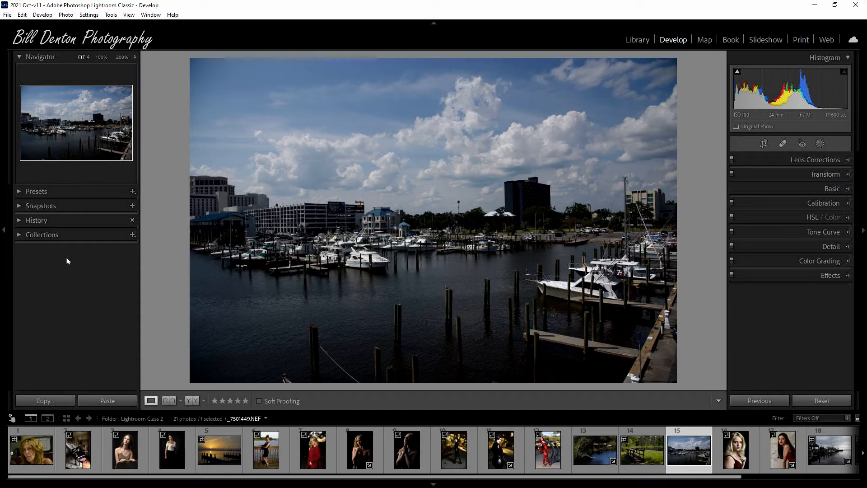
pyautogui.click(4, 232)
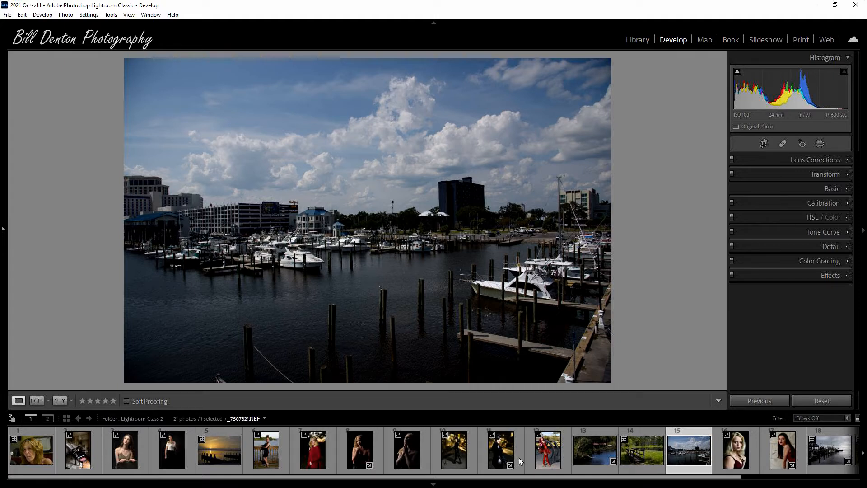
# Preview a few of the portraits, return to the marina photo _7501449.NEF, and hide the filmstrip.
pyautogui.click(315, 445)
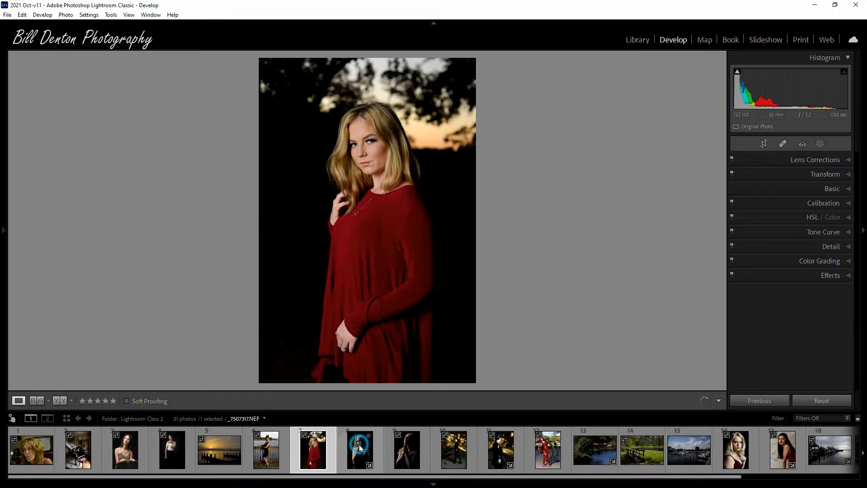
pyautogui.click(354, 447)
pyautogui.click(455, 449)
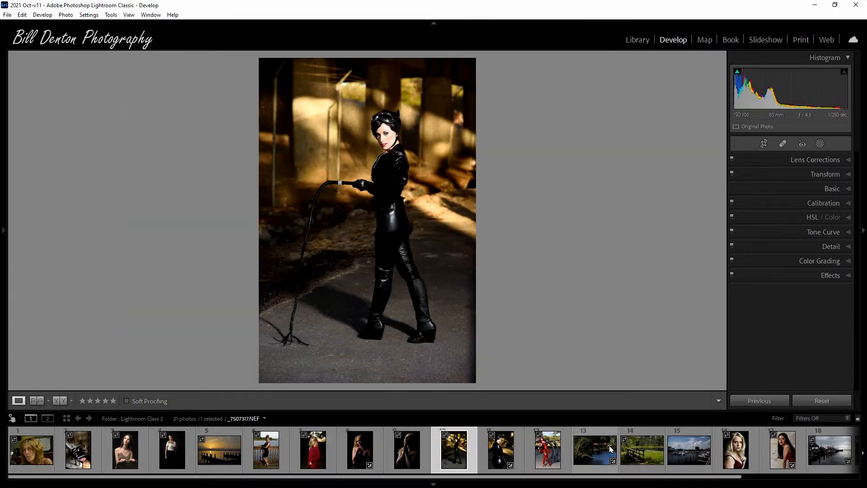
pyautogui.click(688, 449)
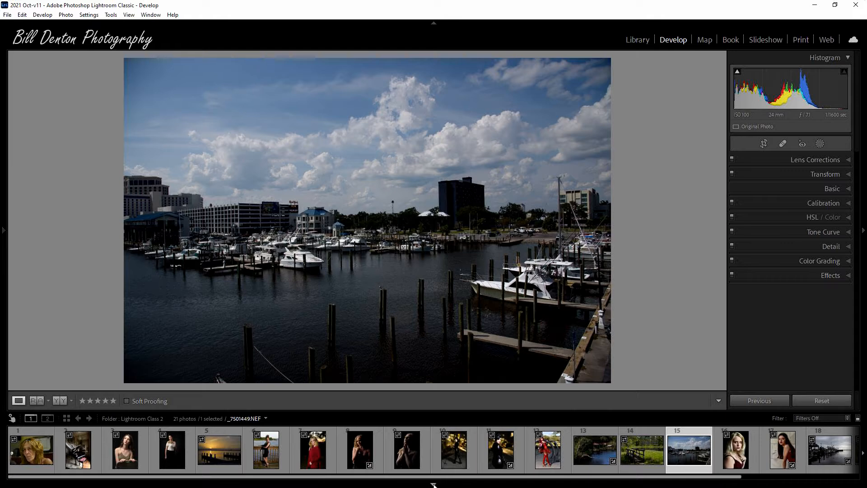
pyautogui.click(434, 484)
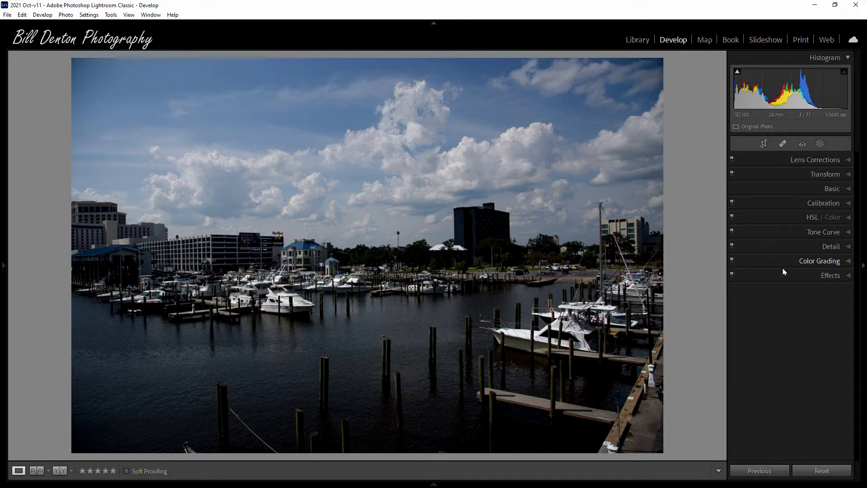
# Remove chromatic aberration and enable profile corrections in the marina photo's Lens Corrections.
pyautogui.click(777, 162)
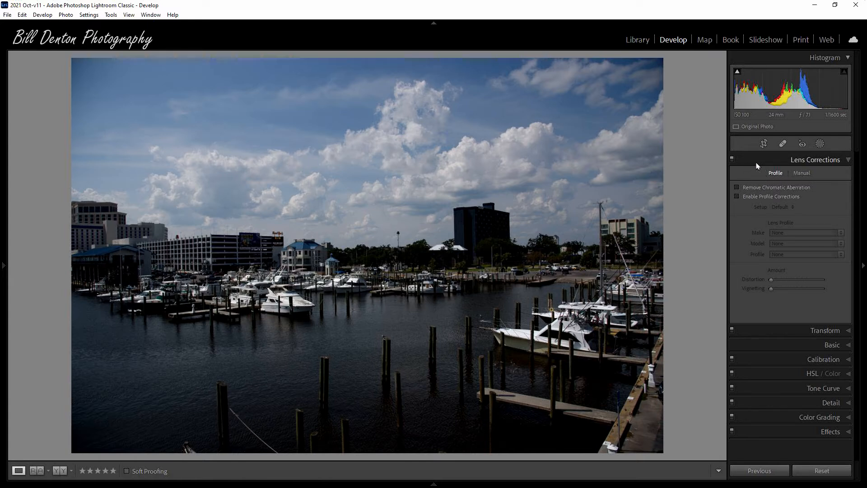
pyautogui.click(737, 188)
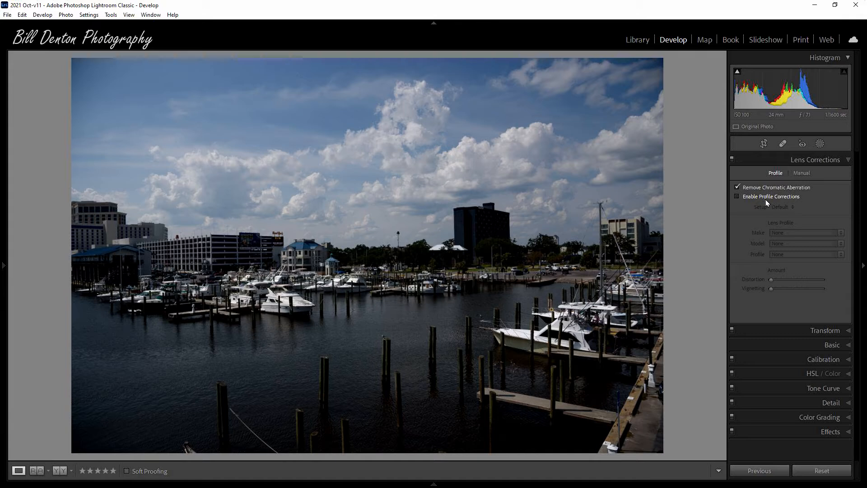
pyautogui.click(738, 197)
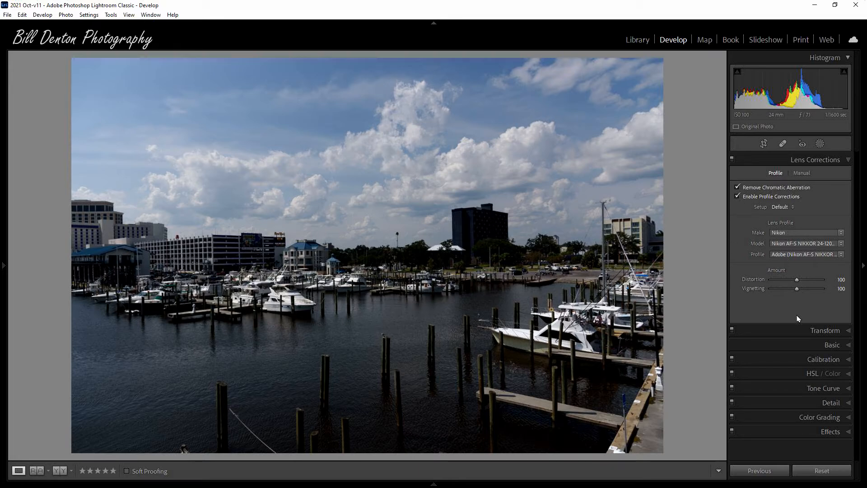
pyautogui.click(770, 161)
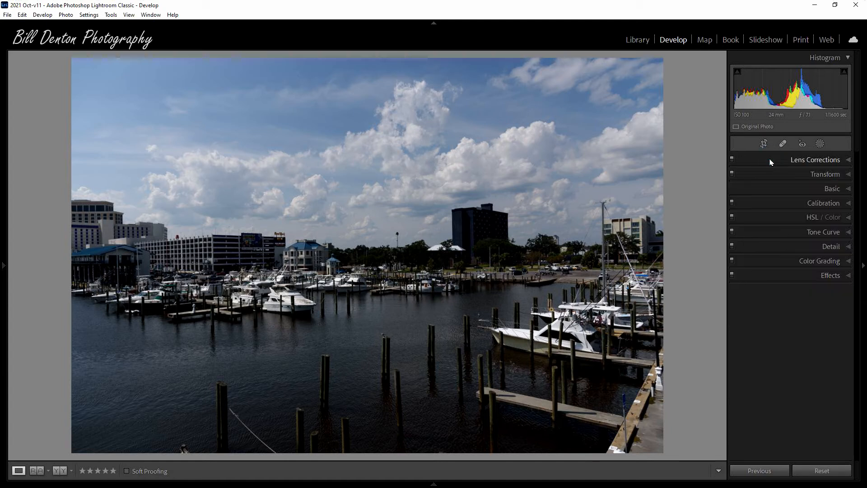
# Straighten the photo's perspective with the Auto Upright option in the Transform settings.
pyautogui.click(796, 174)
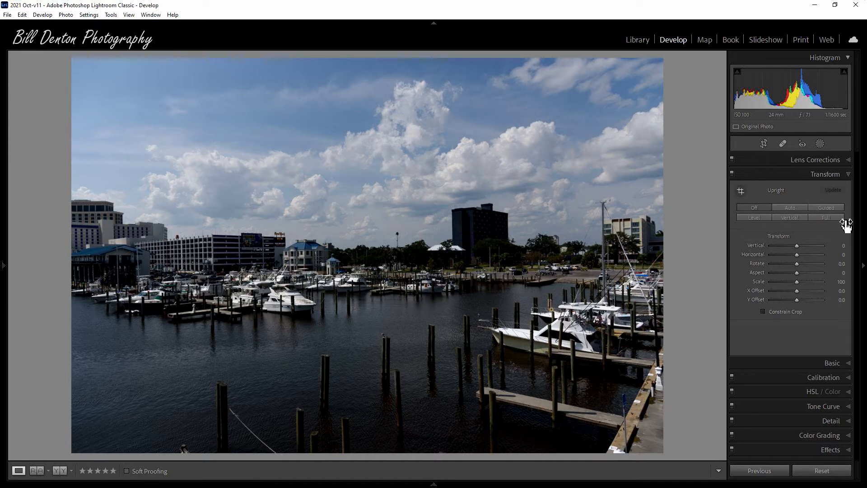
pyautogui.click(794, 209)
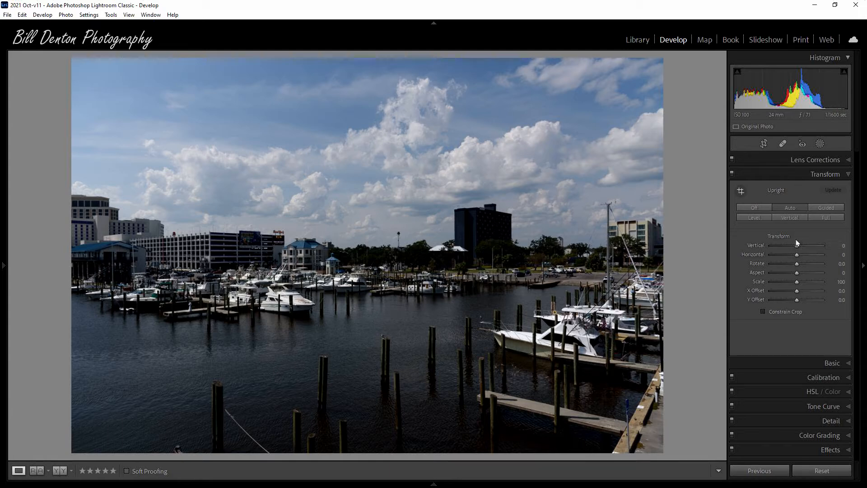
pyautogui.click(793, 176)
# Set the white balance by sampling a neutral spot on the facade of the long multi-storey building behind the boats.
pyautogui.click(793, 188)
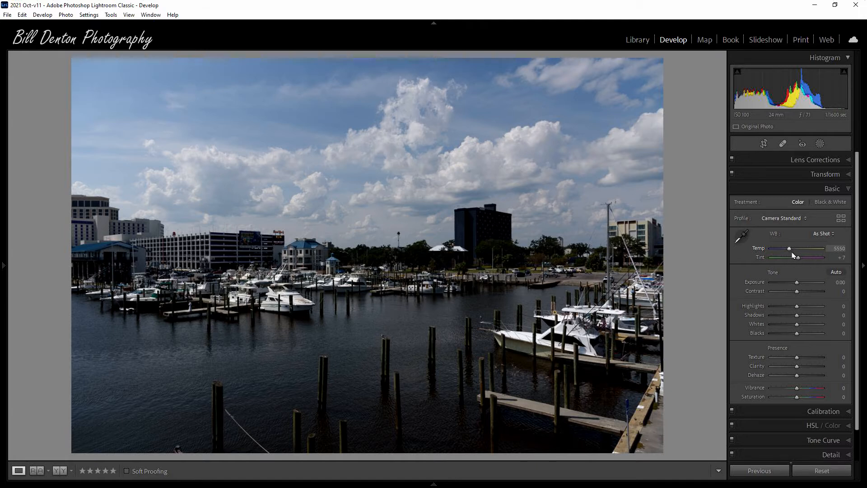
pyautogui.click(742, 238)
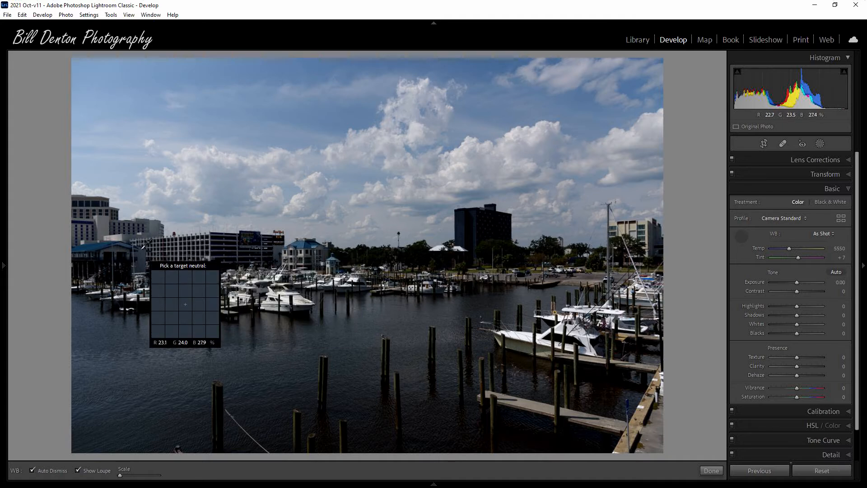
pyautogui.click(240, 247)
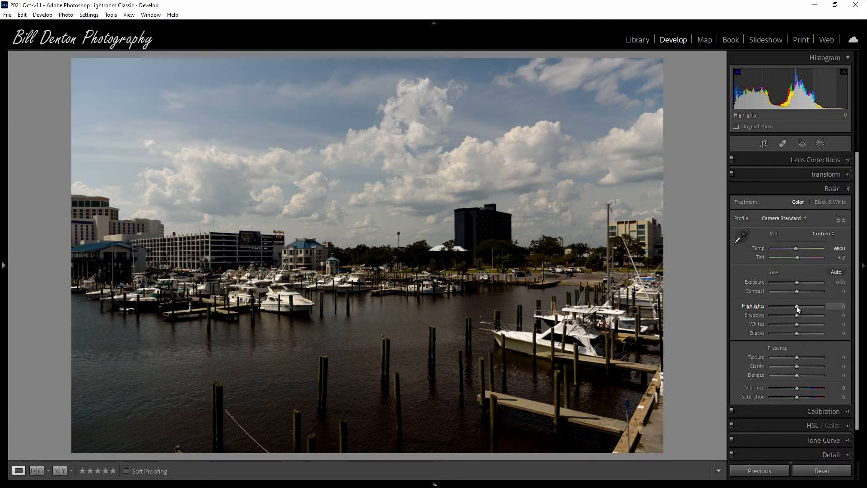
# Raise Highlights to +44 and set Whites to -23 while checking with the clipping preview.
pyautogui.moveTo(798, 308); pyautogui.dragTo(805, 311)
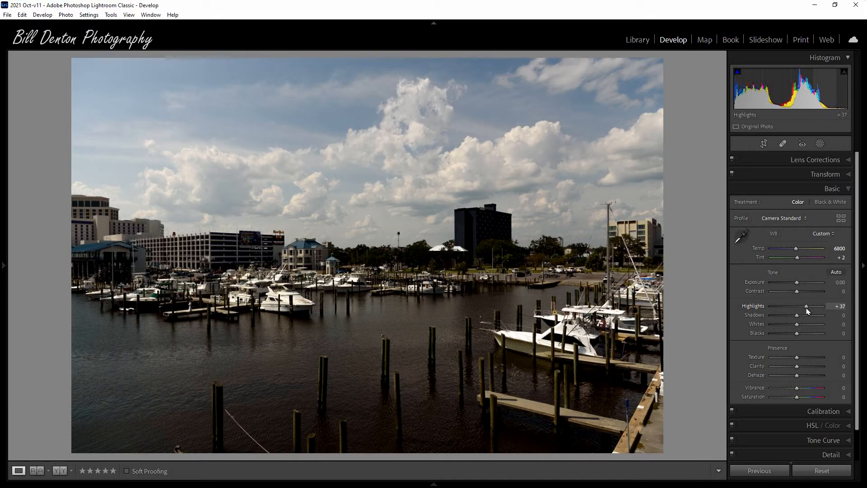
pyautogui.moveTo(808, 311); pyautogui.dragTo(810, 310)
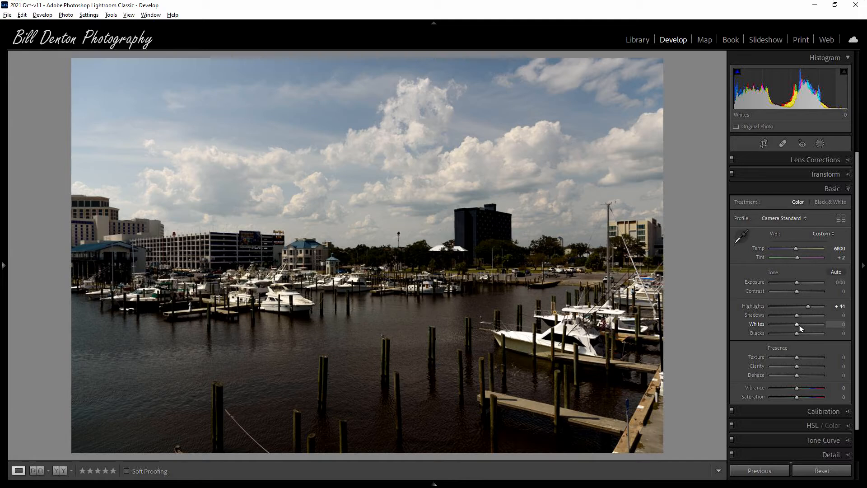
pyautogui.press('alt')
pyautogui.keyDown('alt'); pyautogui.click(796, 324); pyautogui.keyUp('alt')
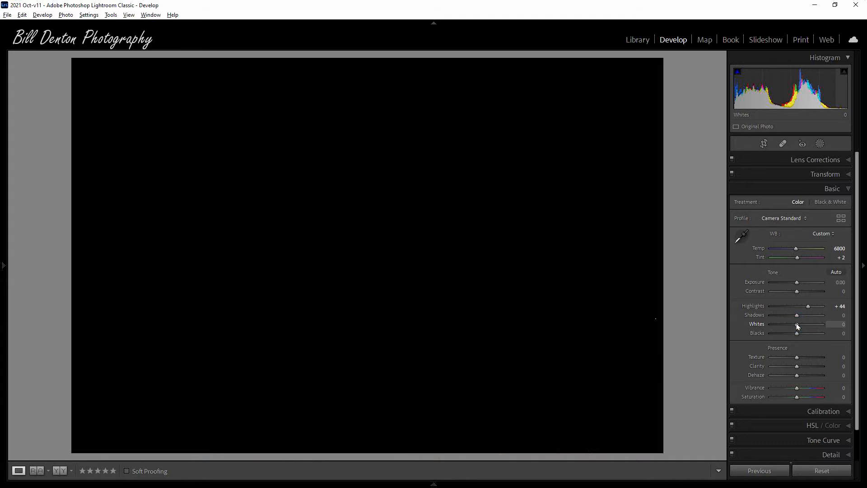
pyautogui.moveTo(797, 325); pyautogui.dragTo(811, 328)
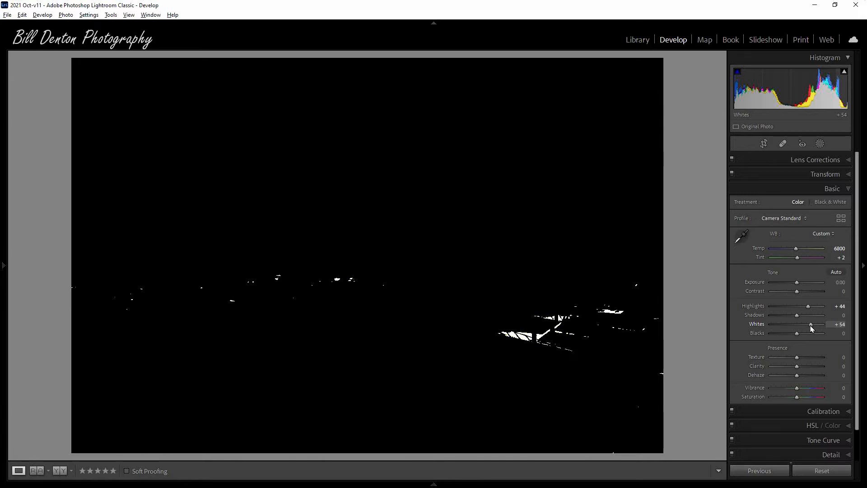
pyautogui.moveTo(810, 328); pyautogui.dragTo(791, 332)
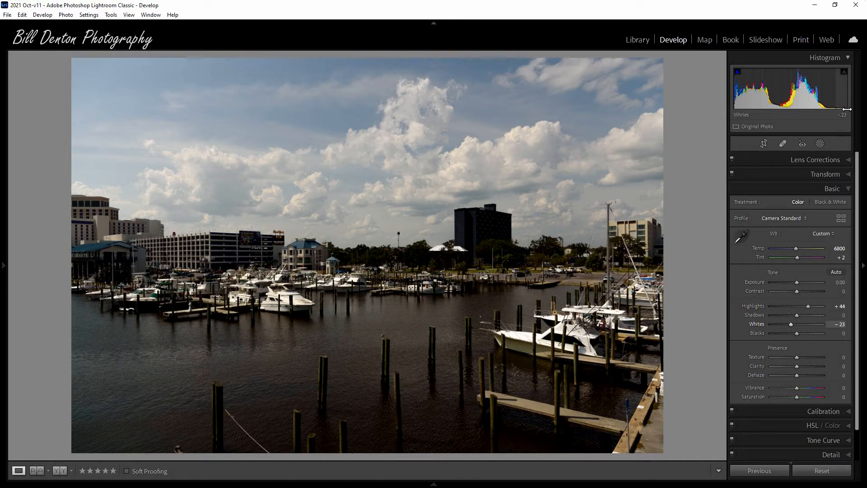
# Set Blacks to -5 while checking with the black clipping preview.
pyautogui.press('alt')
pyautogui.keyDown('alt'); pyautogui.click(797, 334); pyautogui.keyUp('alt')
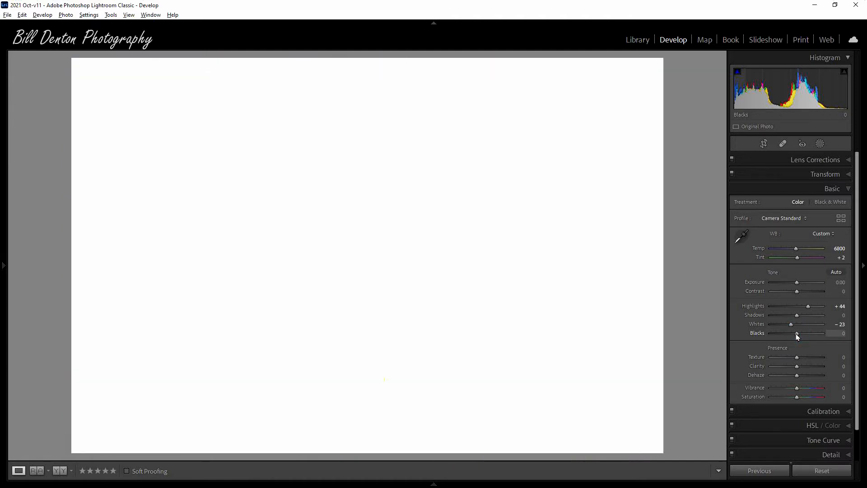
pyautogui.moveTo(797, 335); pyautogui.dragTo(796, 340)
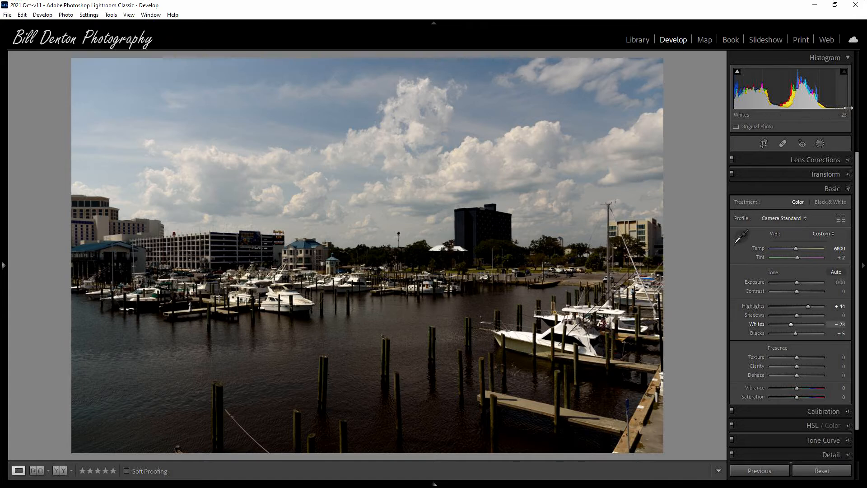
# Turn on the shadow and highlight clipping warnings and set Whites to +23.
pyautogui.moveTo(738, 75)
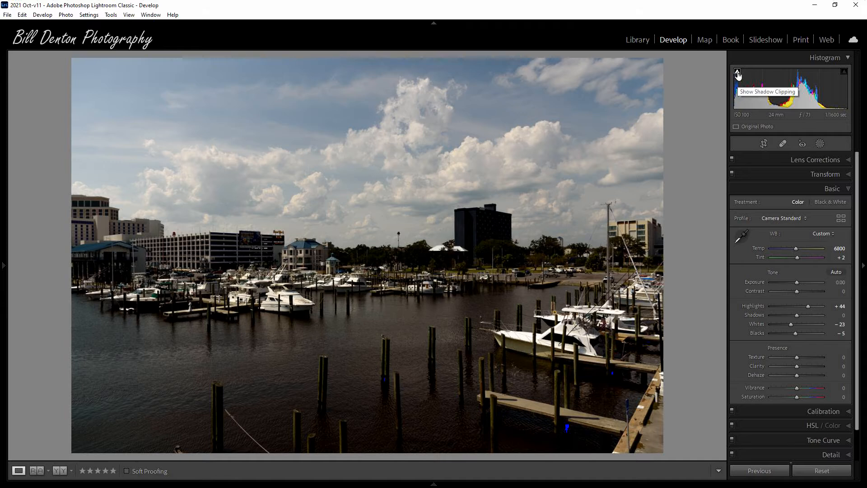
pyautogui.click(738, 72)
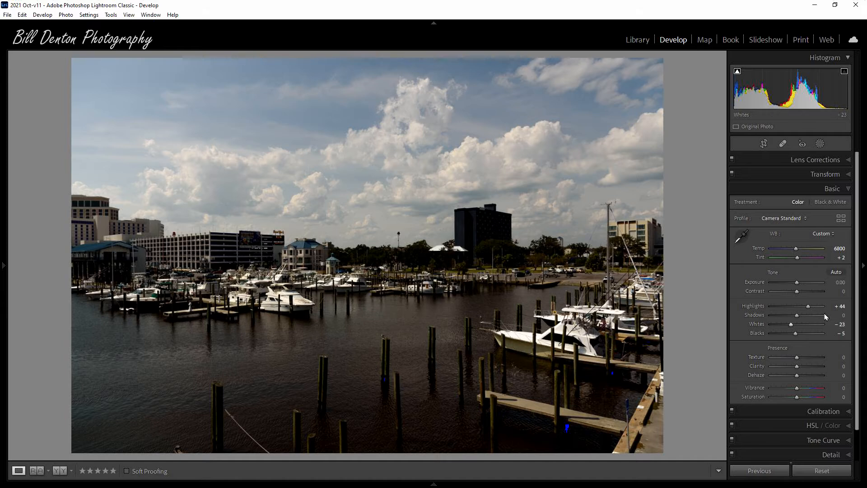
pyautogui.click(792, 326)
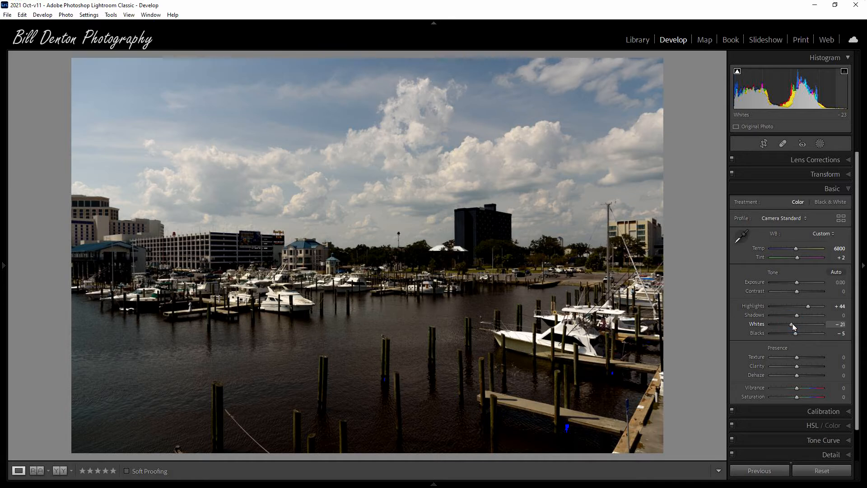
pyautogui.moveTo(793, 326); pyautogui.dragTo(813, 331)
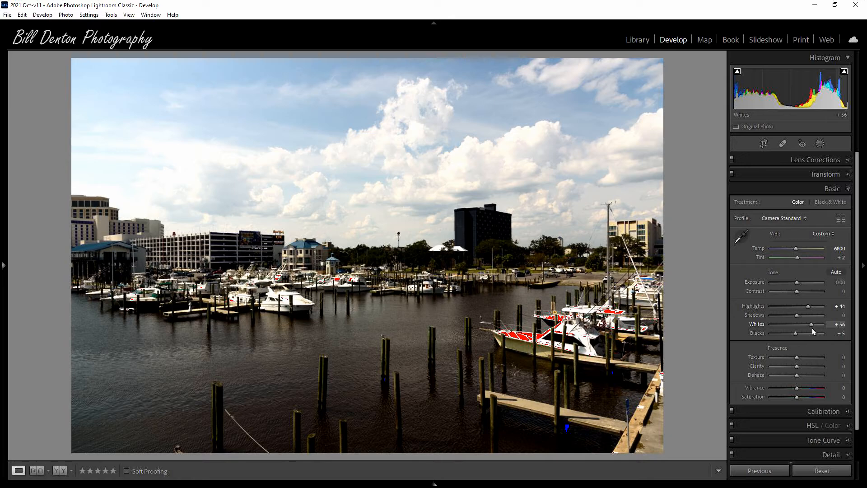
pyautogui.moveTo(814, 331); pyautogui.dragTo(812, 332)
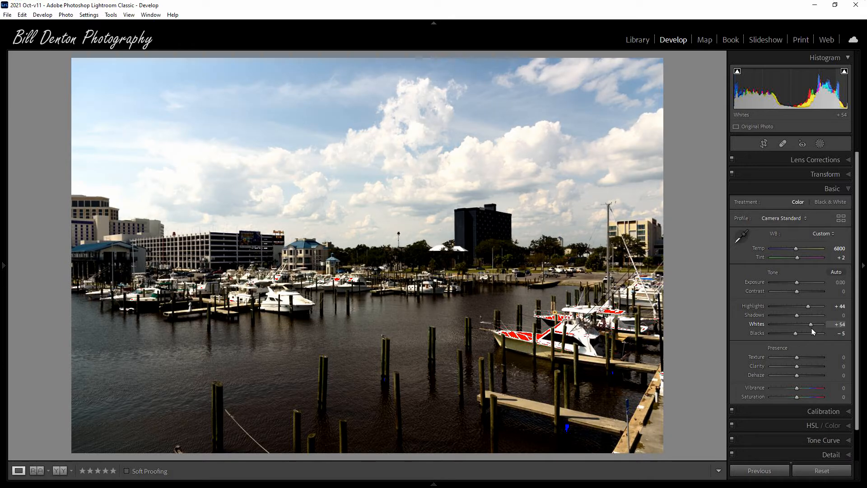
pyautogui.moveTo(813, 332); pyautogui.dragTo(819, 333)
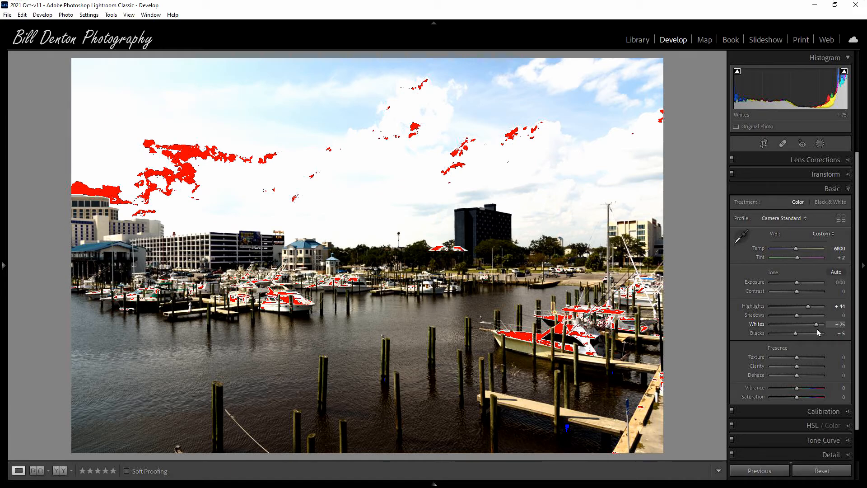
pyautogui.moveTo(819, 333); pyautogui.dragTo(804, 331)
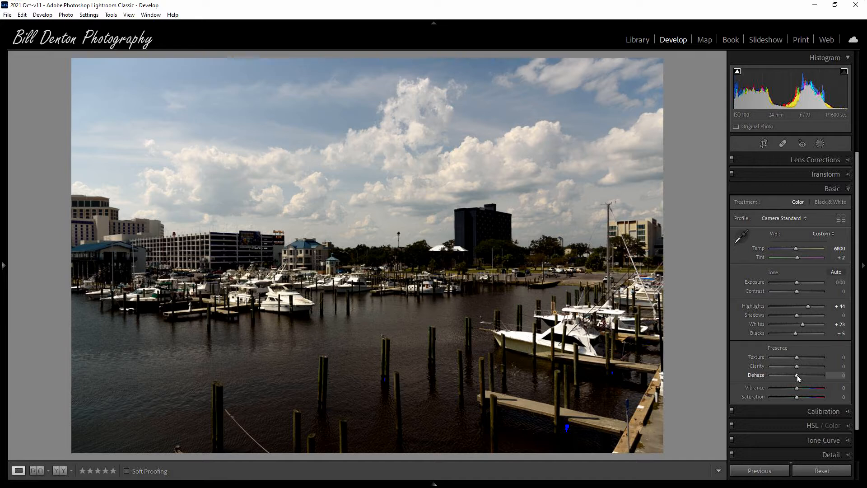
# Set Dehaze to +12 and Clarity to +19, trying stronger and negative Clarity amounts along the way.
pyautogui.moveTo(798, 377); pyautogui.dragTo(812, 380)
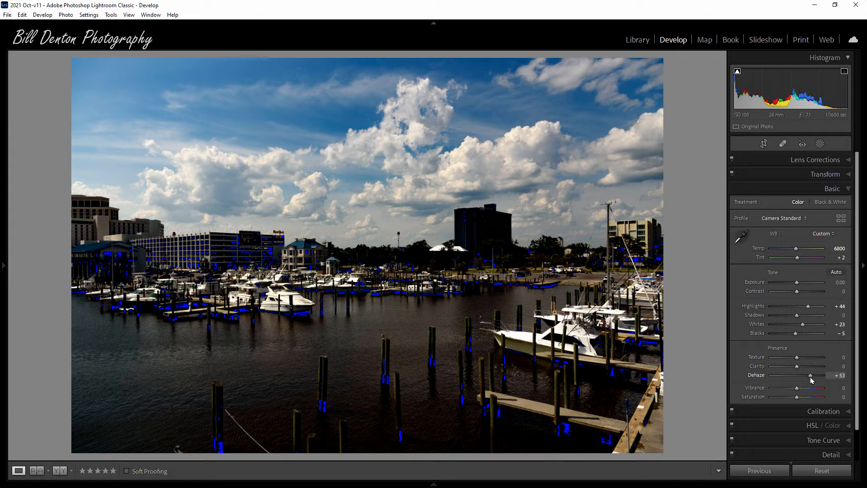
pyautogui.moveTo(811, 378); pyautogui.dragTo(801, 381)
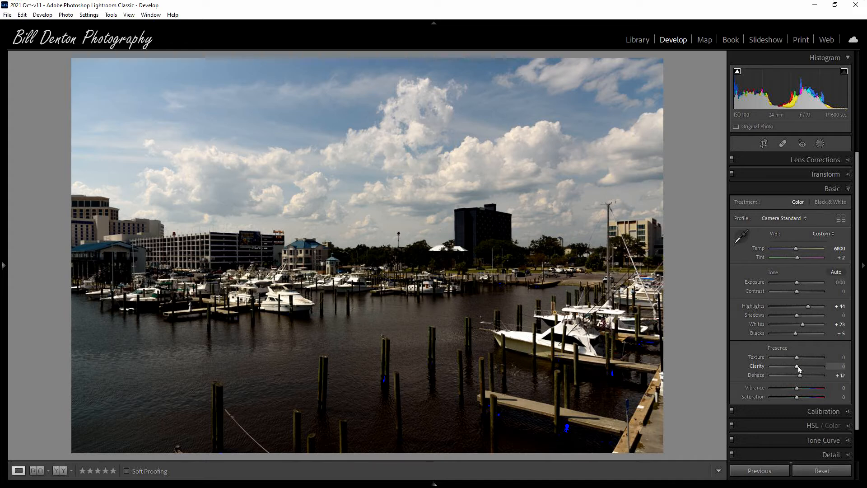
pyautogui.moveTo(799, 368); pyautogui.dragTo(804, 369)
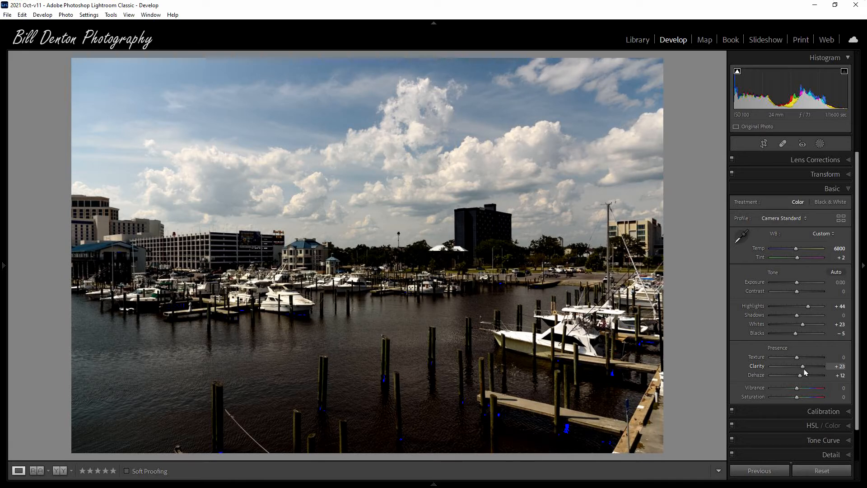
pyautogui.moveTo(805, 371); pyautogui.dragTo(804, 371)
pyautogui.moveTo(804, 371); pyautogui.dragTo(835, 372)
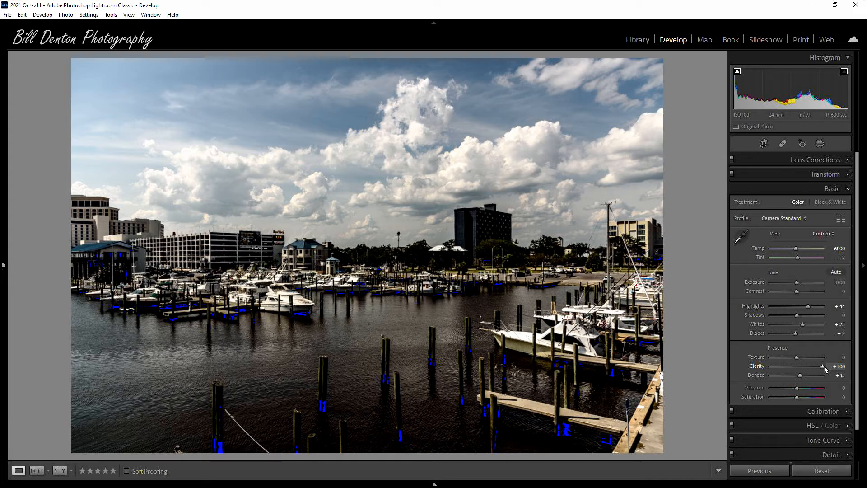
pyautogui.moveTo(824, 367); pyautogui.dragTo(773, 372)
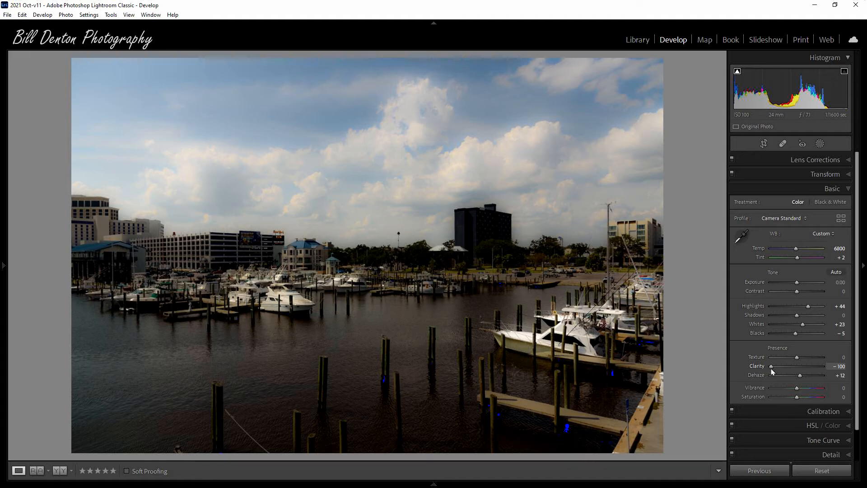
pyautogui.moveTo(770, 370); pyautogui.dragTo(804, 372)
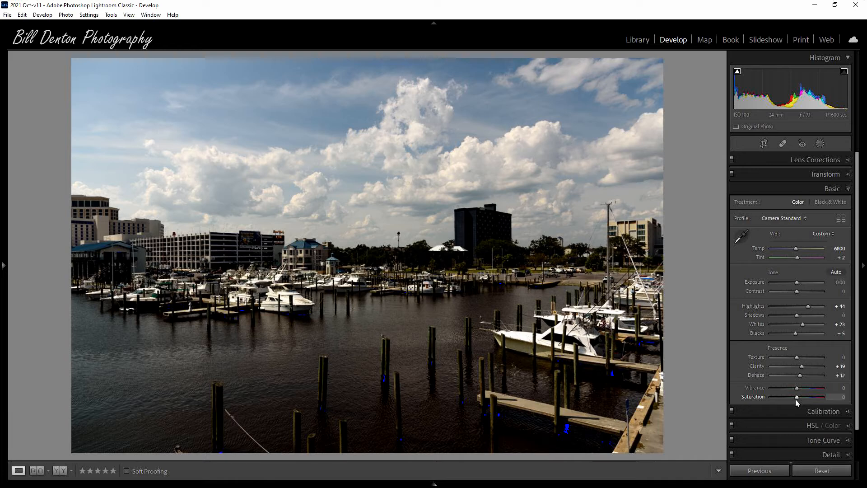
# Try a small Saturation adjustment and reset it to its default.
pyautogui.moveTo(796, 387)
pyautogui.mouseDown()
pyautogui.moveTo(812, 393)
pyautogui.moveTo(798, 397)
pyautogui.mouseUp()
pyautogui.doubleClick(799, 398)
pyautogui.click(791, 188)
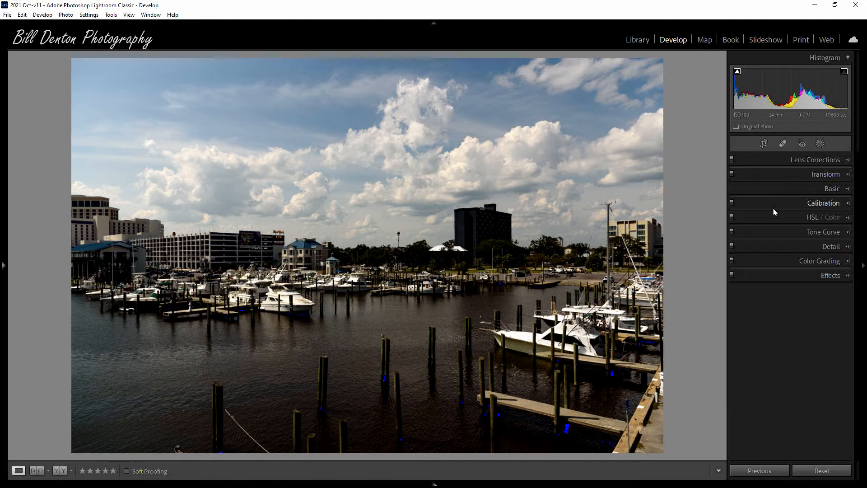
# In the Calibration settings, test strong Blue Primary Saturation amounts and set it to +18.
pyautogui.click(786, 201)
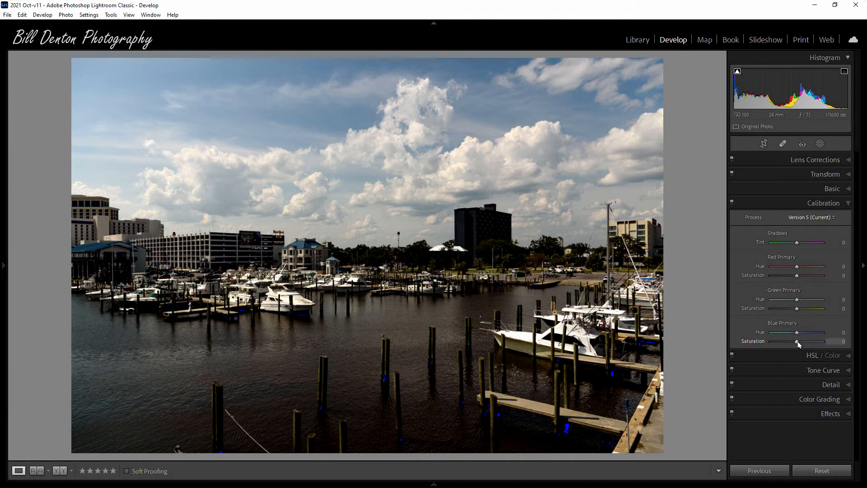
pyautogui.moveTo(798, 345); pyautogui.dragTo(823, 350)
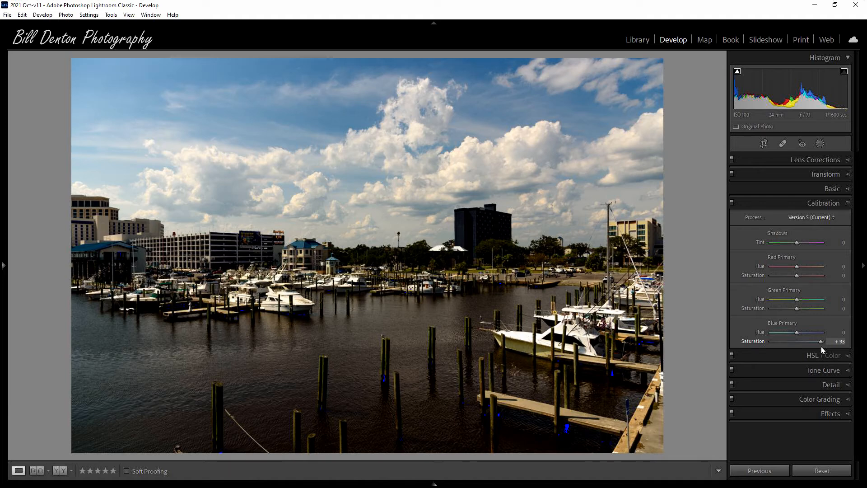
pyautogui.moveTo(822, 350); pyautogui.dragTo(820, 349)
pyautogui.moveTo(819, 349); pyautogui.dragTo(801, 348)
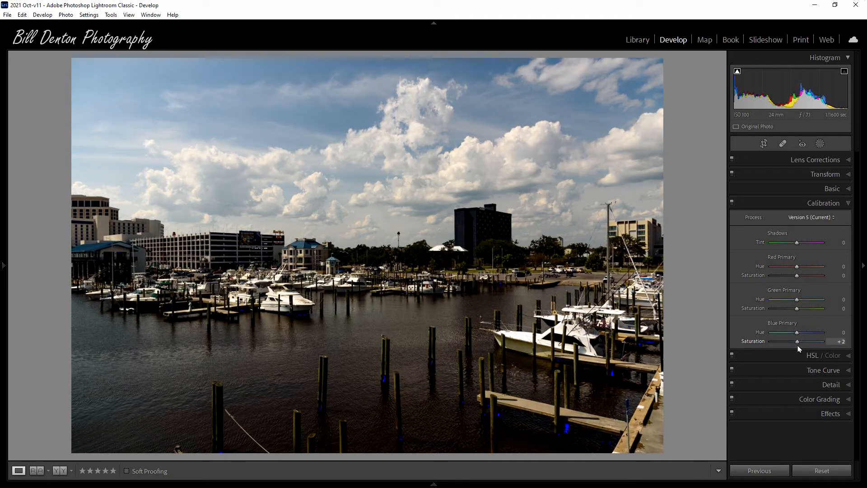
pyautogui.moveTo(798, 349); pyautogui.dragTo(803, 345)
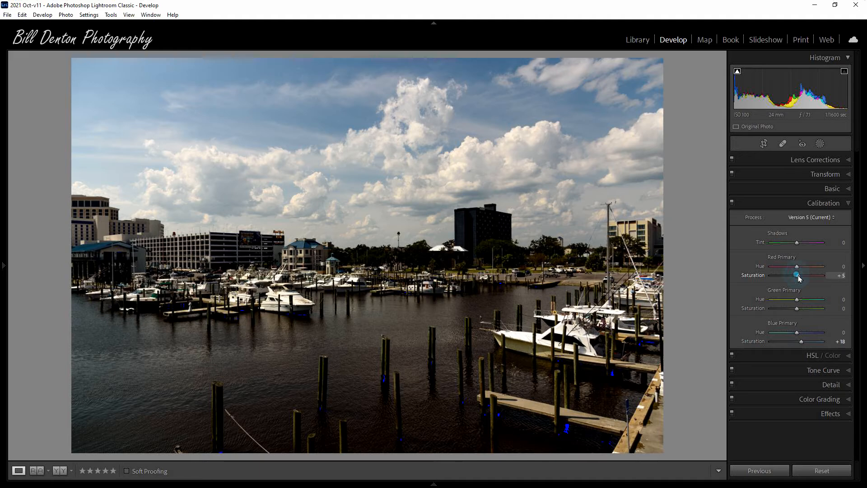
# Set the Calibration saturation to +21 for Red Primary, +16 for Green Primary and +30 for Blue Primary.
pyautogui.moveTo(797, 276); pyautogui.dragTo(799, 277)
pyautogui.moveTo(798, 310); pyautogui.dragTo(796, 315)
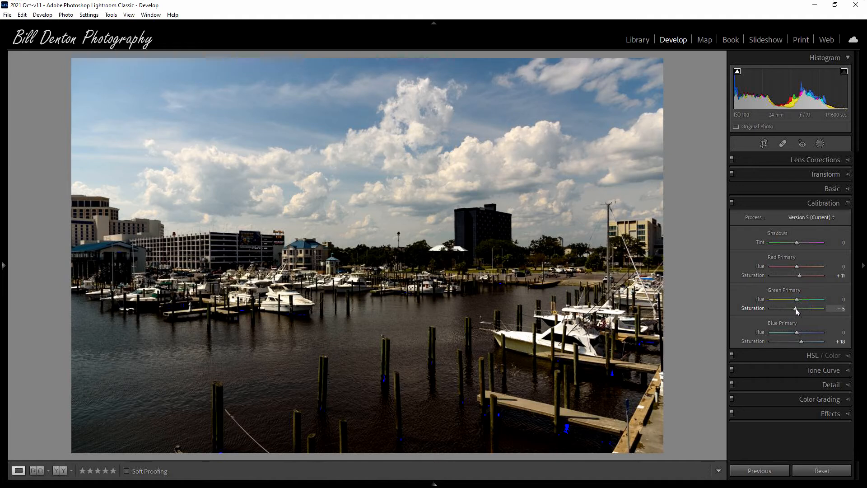
pyautogui.doubleClick(797, 309)
pyautogui.moveTo(798, 311); pyautogui.dragTo(800, 313)
pyautogui.moveTo(799, 276); pyautogui.dragTo(803, 277)
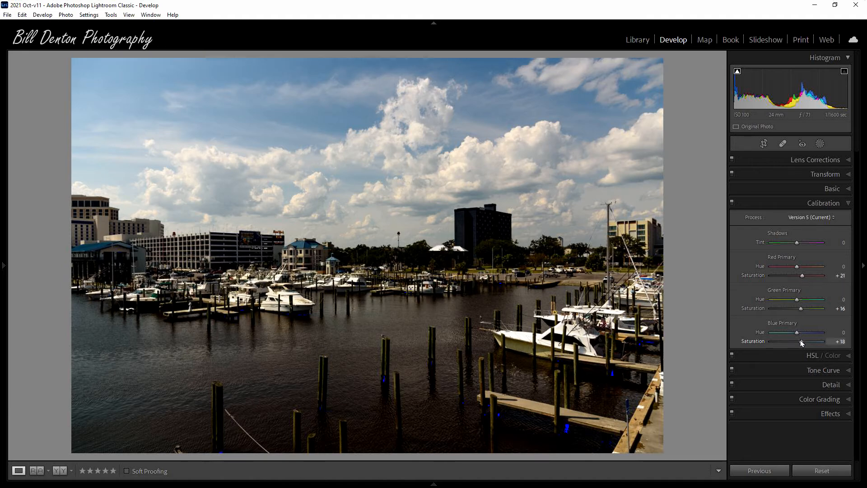
pyautogui.moveTo(801, 342); pyautogui.dragTo(804, 343)
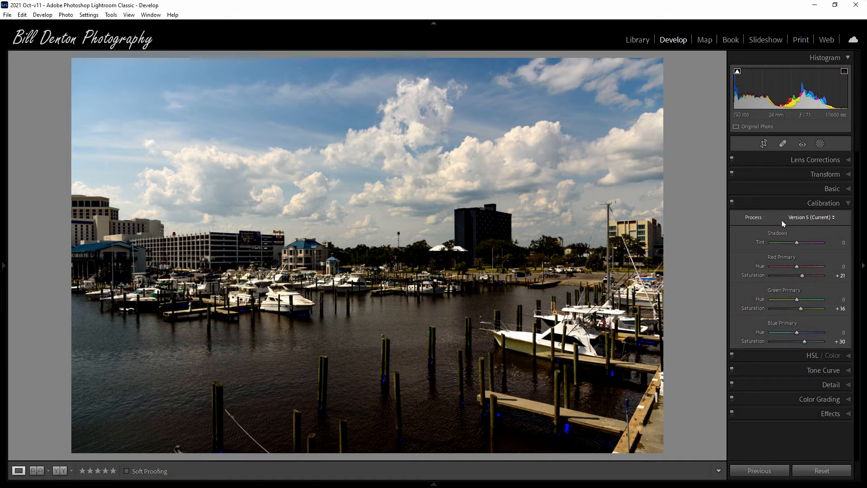
pyautogui.click(791, 204)
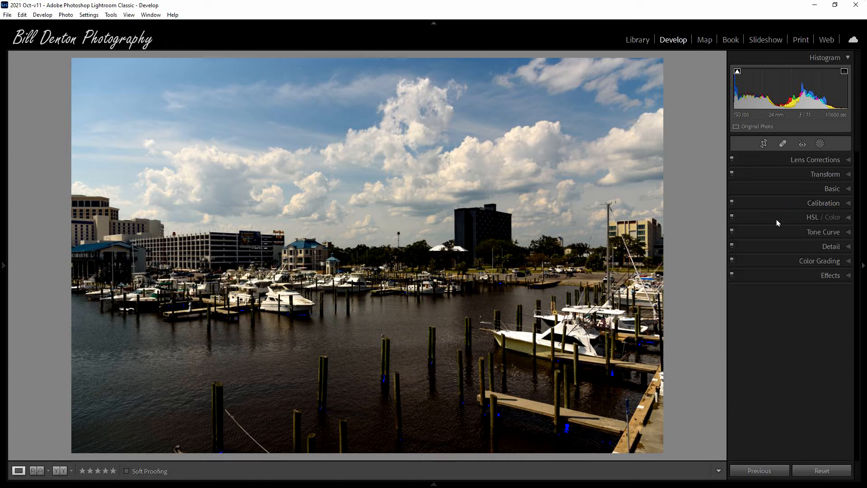
# Look through the HSL Hue, Saturation and Luminance groups with the small blue-roofed tower in close-up.
pyautogui.click(778, 220)
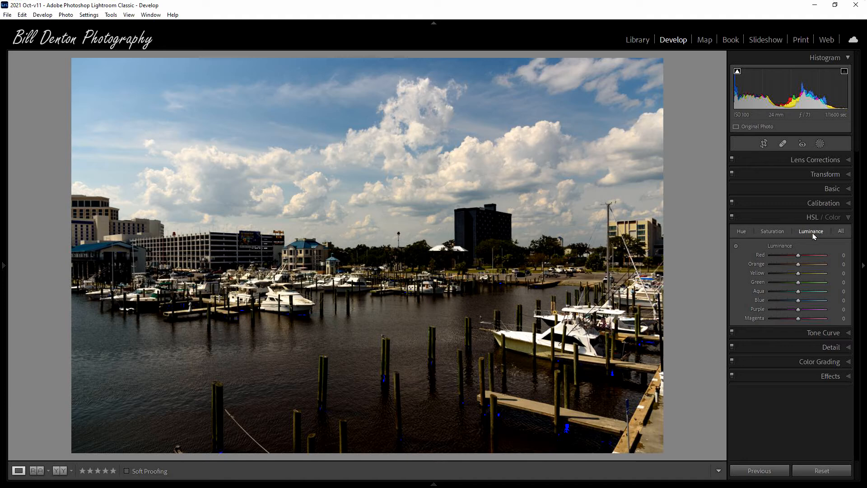
pyautogui.click(741, 232)
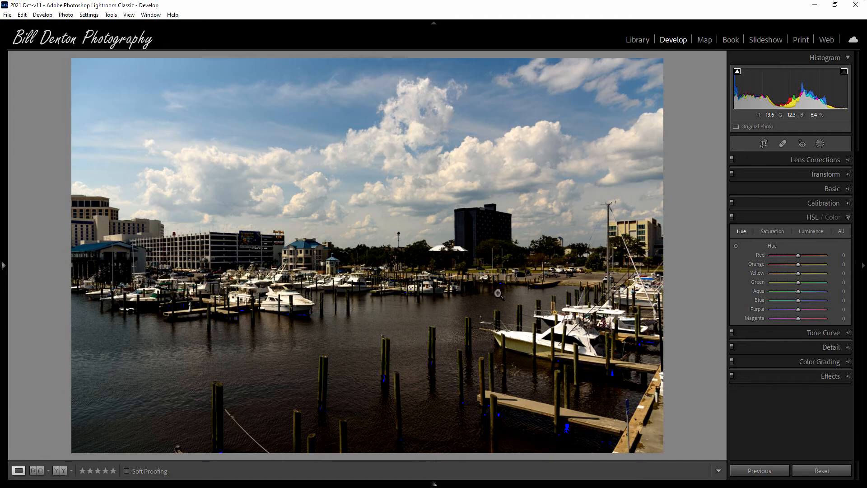
pyautogui.click(811, 231)
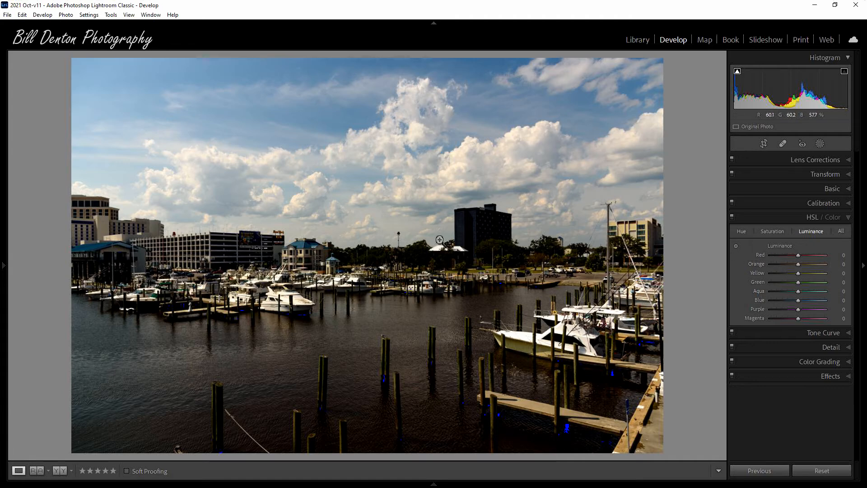
pyautogui.click(359, 262)
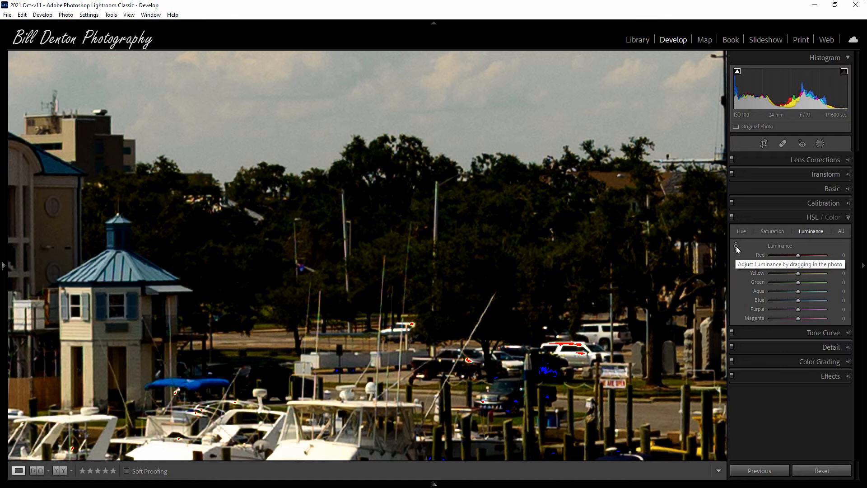
pyautogui.click(771, 231)
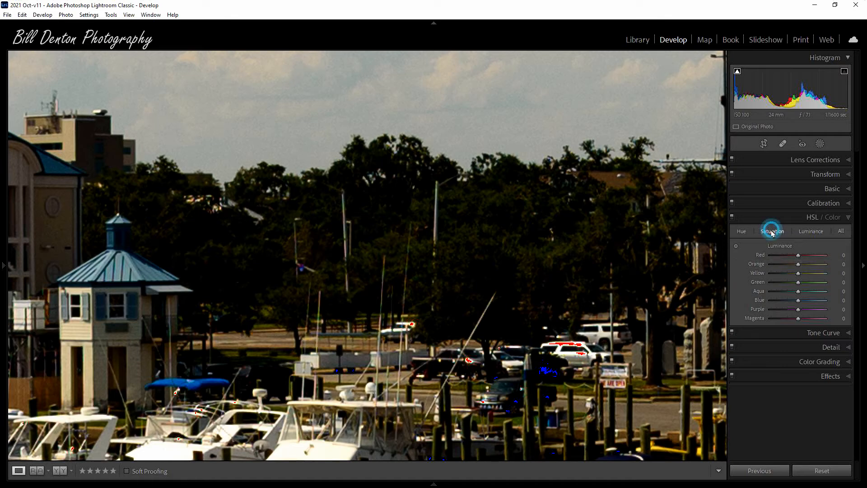
pyautogui.click(741, 232)
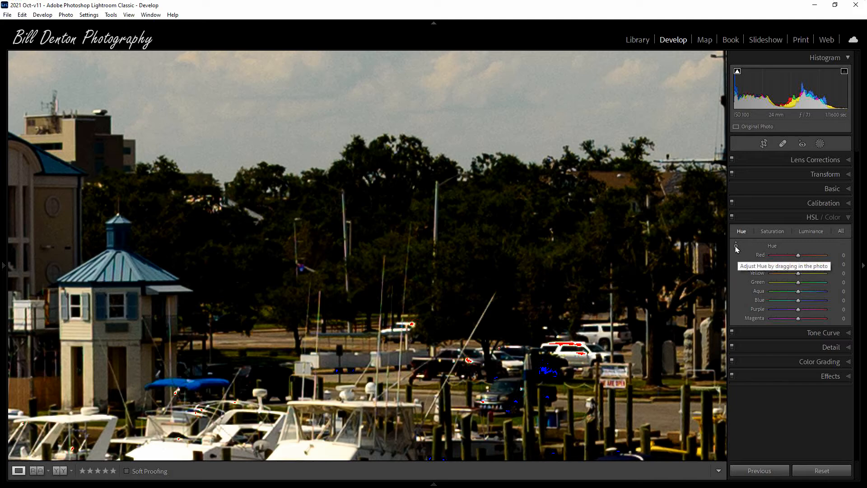
# Try shifting the Aqua and Blue hues on the tower's roof with the targeted adjustment tool.
pyautogui.click(736, 247)
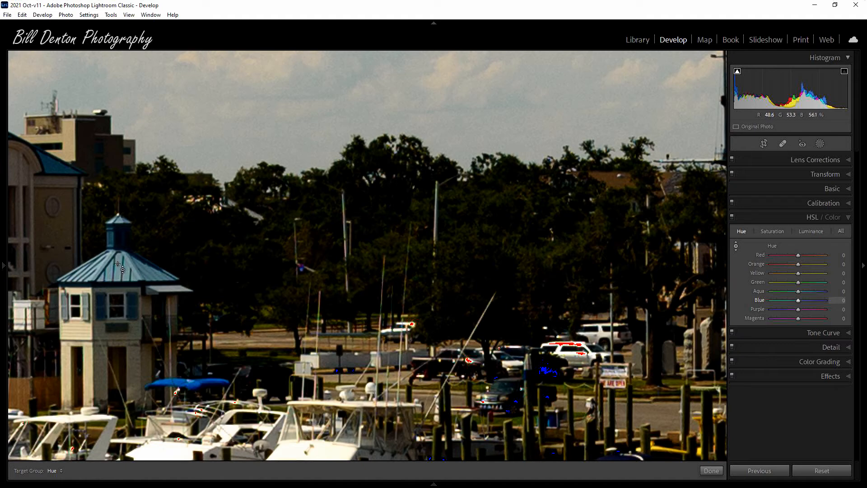
pyautogui.moveTo(117, 264); pyautogui.dragTo(118, 267)
pyautogui.moveTo(117, 265); pyautogui.dragTo(118, 253)
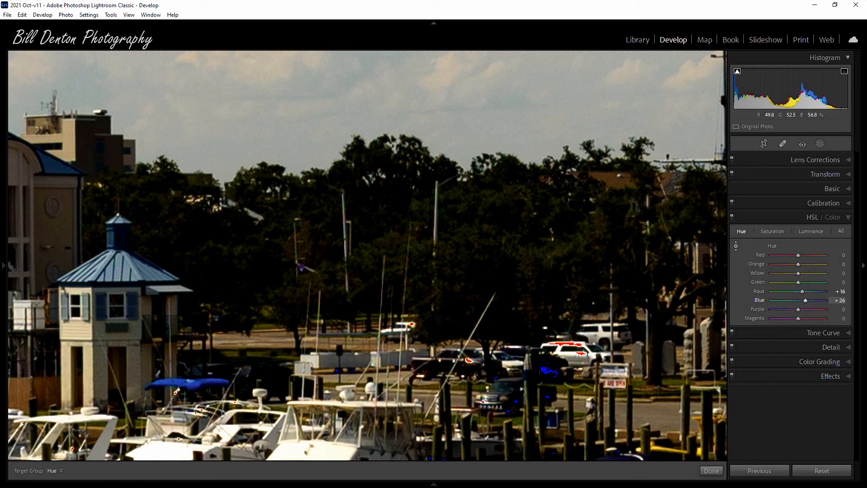
pyautogui.moveTo(118, 252); pyautogui.dragTo(118, 252)
pyautogui.moveTo(118, 251)
pyautogui.mouseDown()
pyautogui.moveTo(118, 242)
pyautogui.moveTo(118, 268)
pyautogui.moveTo(118, 251)
pyautogui.mouseUp()
pyautogui.moveTo(181, 382)
pyautogui.mouseDown()
pyautogui.moveTo(181, 365)
pyautogui.moveTo(181, 382)
pyautogui.mouseUp()
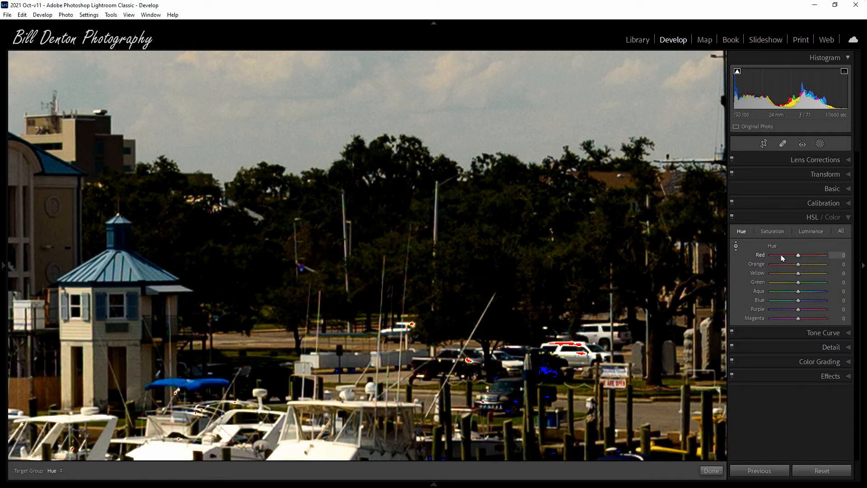
# View the HSL Saturation and Luminance groups, turn off targeted adjustment, and return to the whole photo.
pyautogui.click(772, 232)
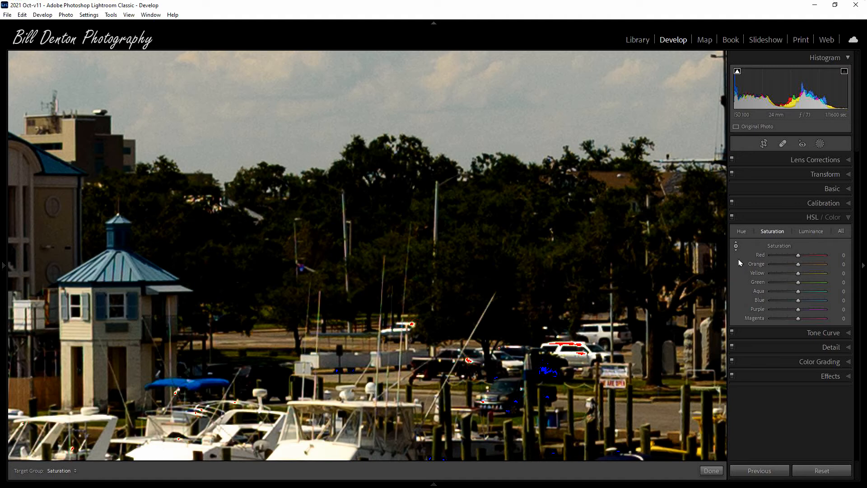
pyautogui.click(811, 232)
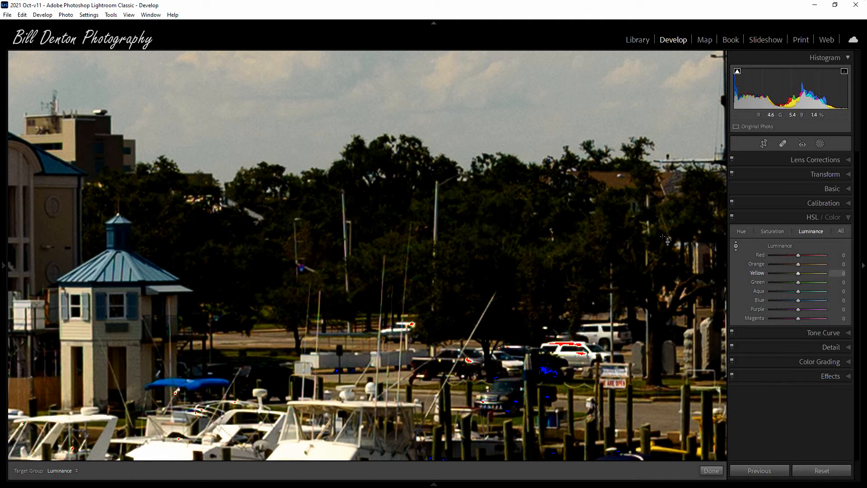
pyautogui.click(736, 246)
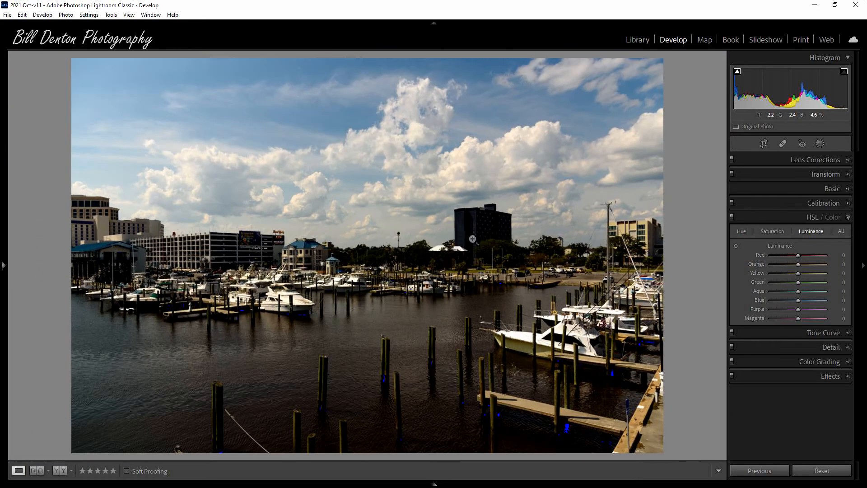
pyautogui.click(472, 238)
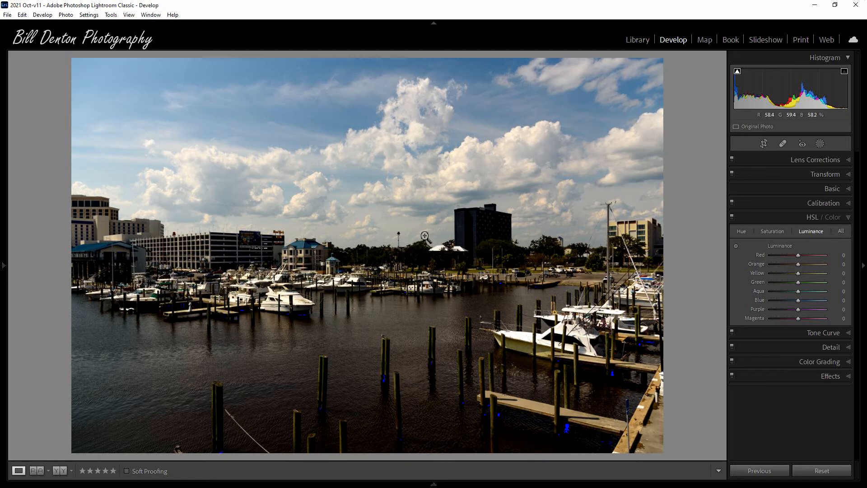
# Compare the parametric curve's region controls with the point curve in the Tone Curve settings.
pyautogui.click(778, 217)
pyautogui.click(787, 233)
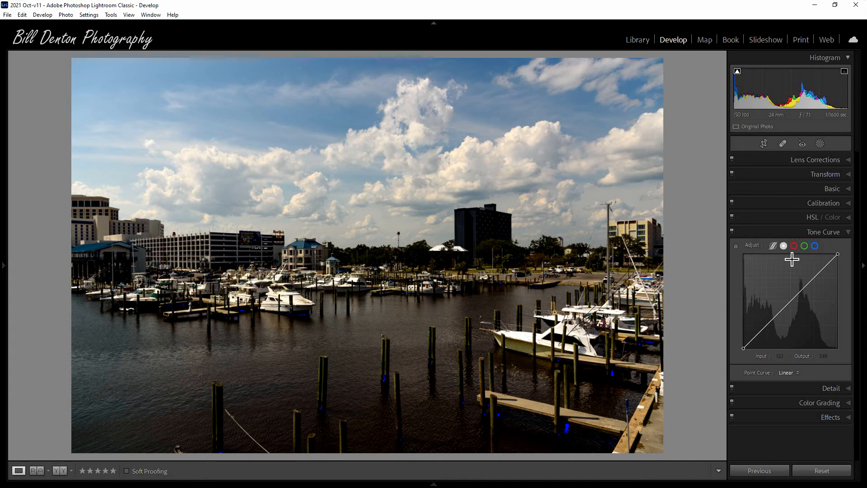
pyautogui.click(772, 247)
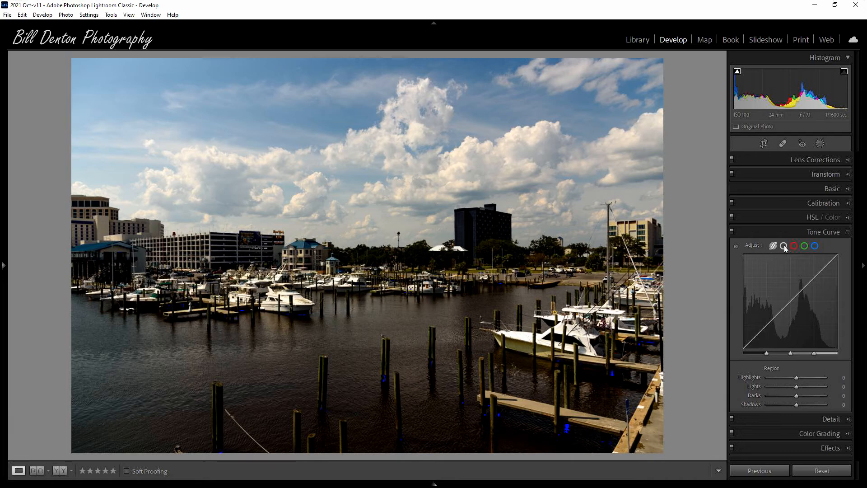
pyautogui.click(784, 246)
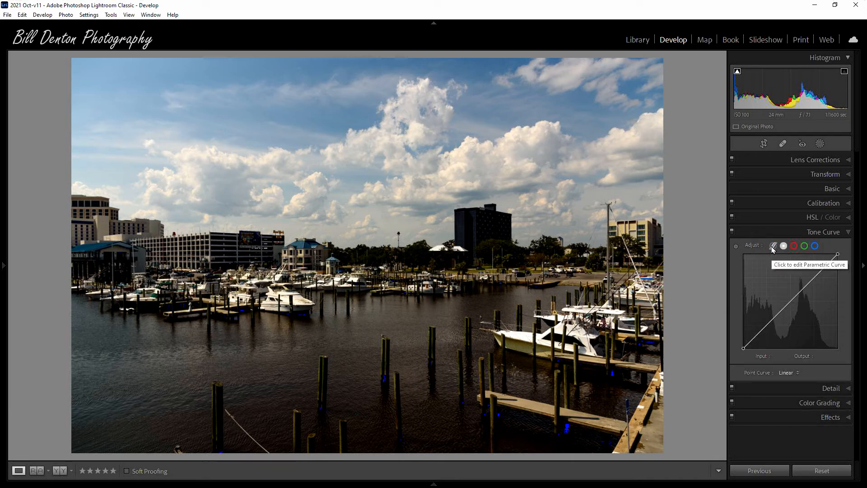
pyautogui.click(773, 247)
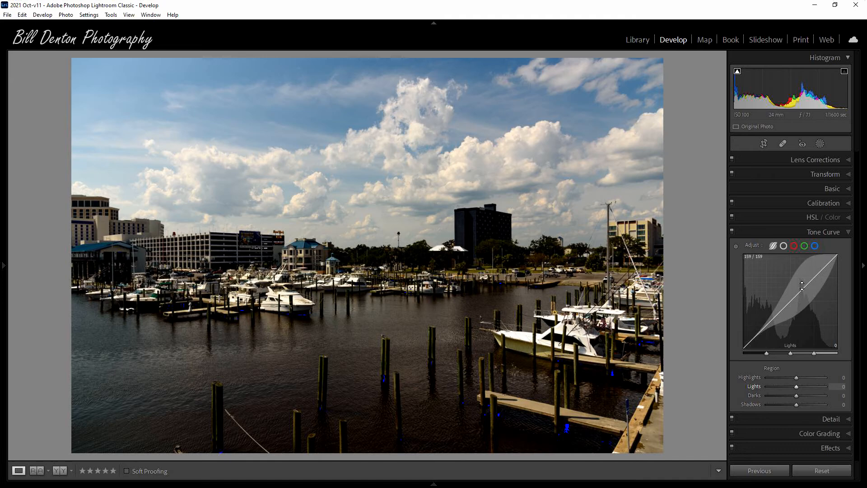
pyautogui.click(784, 247)
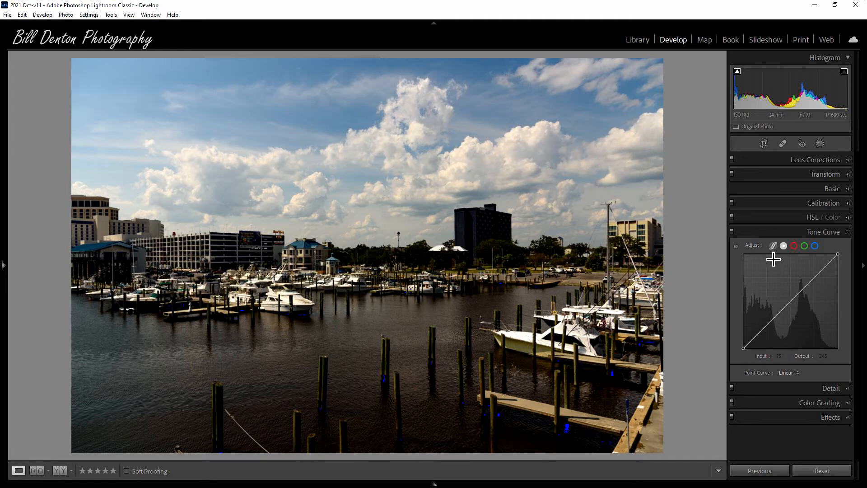
pyautogui.click(768, 232)
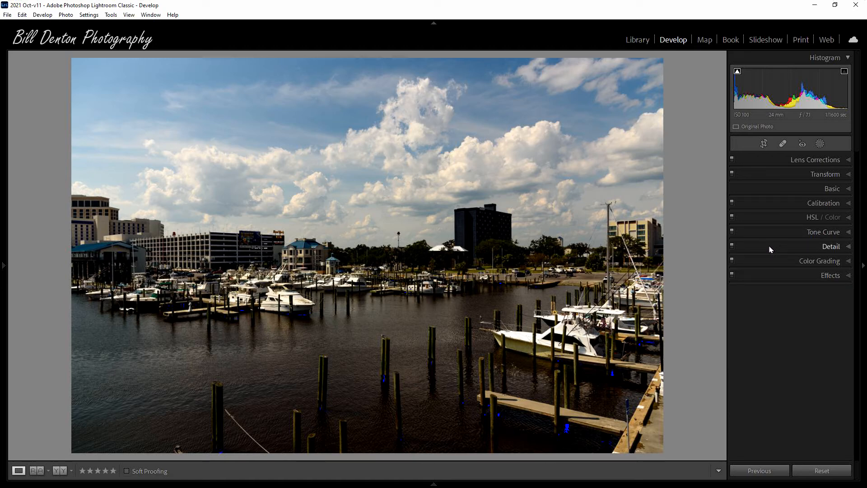
# Try a Luminance noise reduction of about 13 in the Detail settings, lower it, and reset it to 0.
pyautogui.click(770, 249)
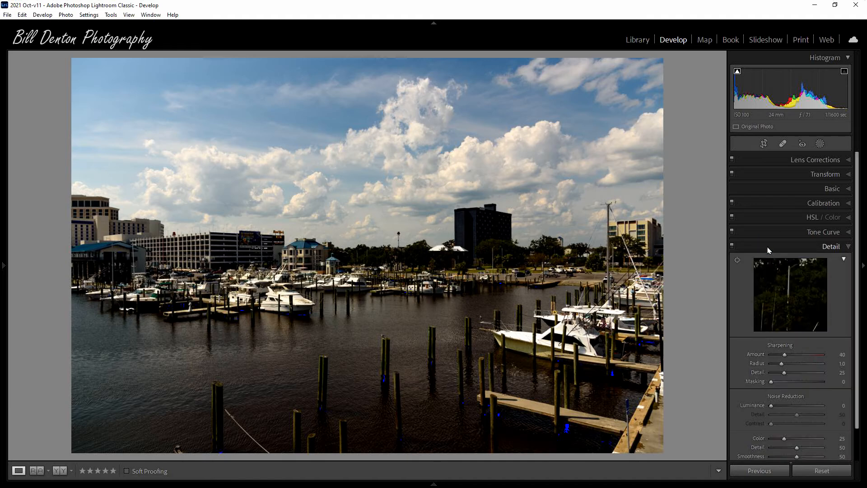
pyautogui.moveTo(857, 254); pyautogui.dragTo(860, 304)
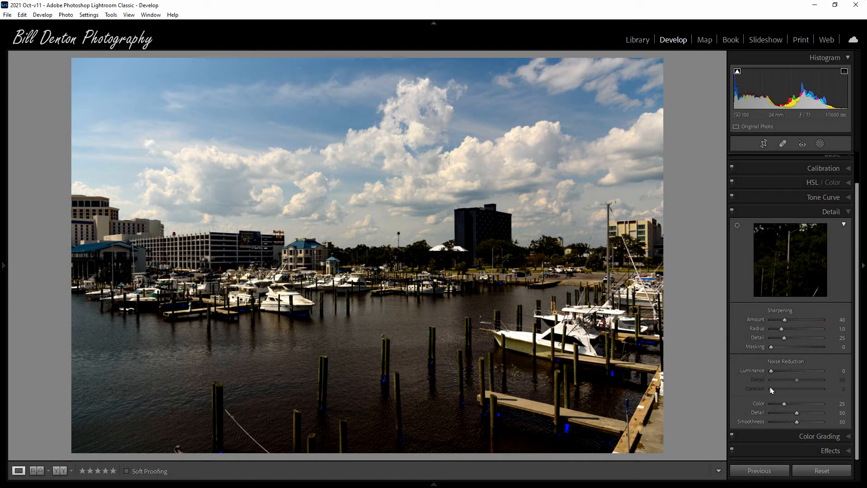
pyautogui.moveTo(771, 371); pyautogui.dragTo(779, 375)
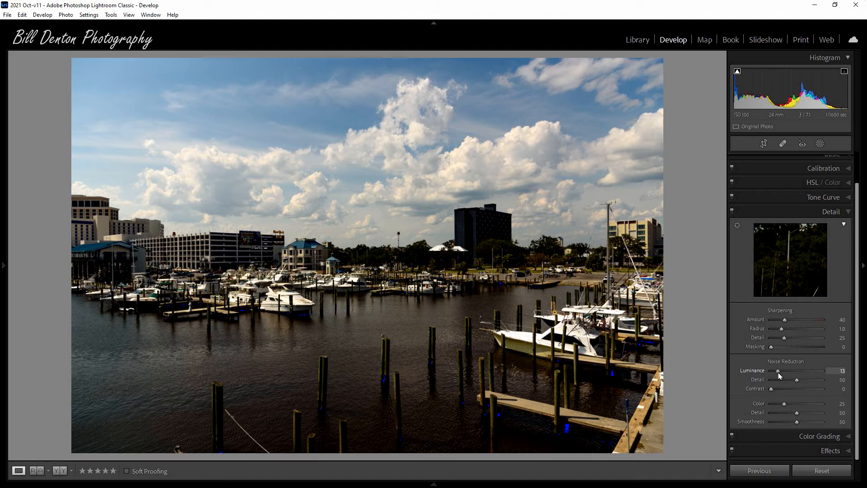
pyautogui.moveTo(779, 375)
pyautogui.mouseDown()
pyautogui.moveTo(792, 376)
pyautogui.moveTo(774, 378)
pyautogui.mouseUp()
pyautogui.moveTo(774, 378); pyautogui.dragTo(775, 380)
pyautogui.doubleClick(773, 371)
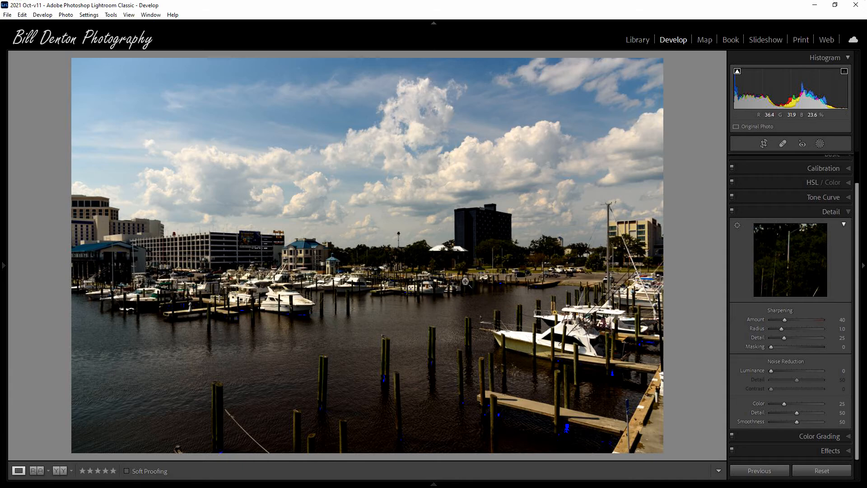
# Reposition and zoom out the Detail preview, and raise the sharpening Amount to 100.
pyautogui.moveTo(800, 258); pyautogui.dragTo(786, 270)
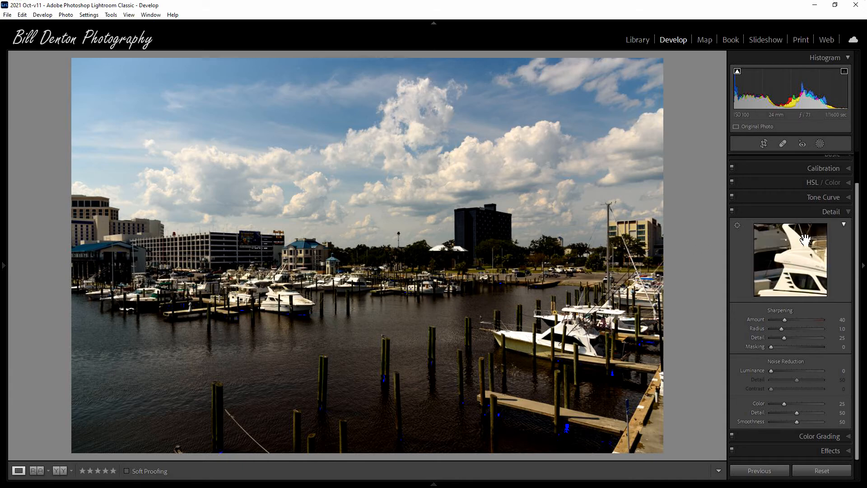
pyautogui.moveTo(790, 260); pyautogui.dragTo(778, 270)
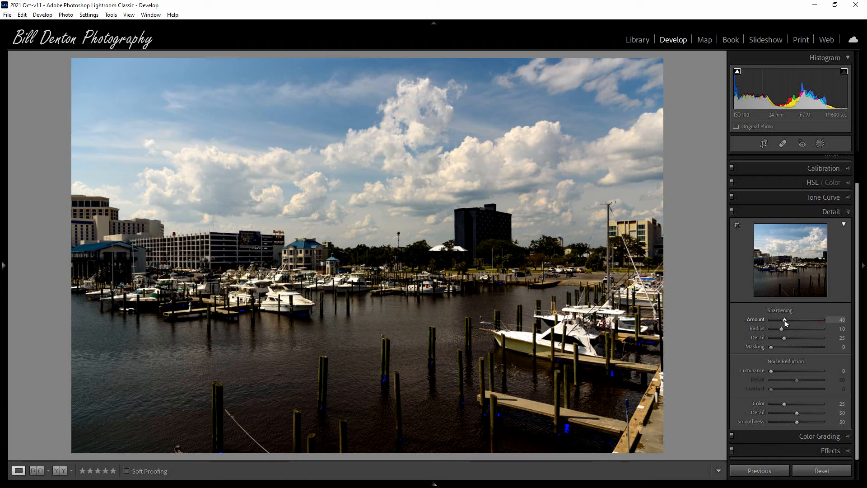
pyautogui.moveTo(786, 322); pyautogui.dragTo(808, 328)
pyautogui.moveTo(807, 327); pyautogui.dragTo(807, 328)
pyautogui.moveTo(808, 328); pyautogui.dragTo(806, 331)
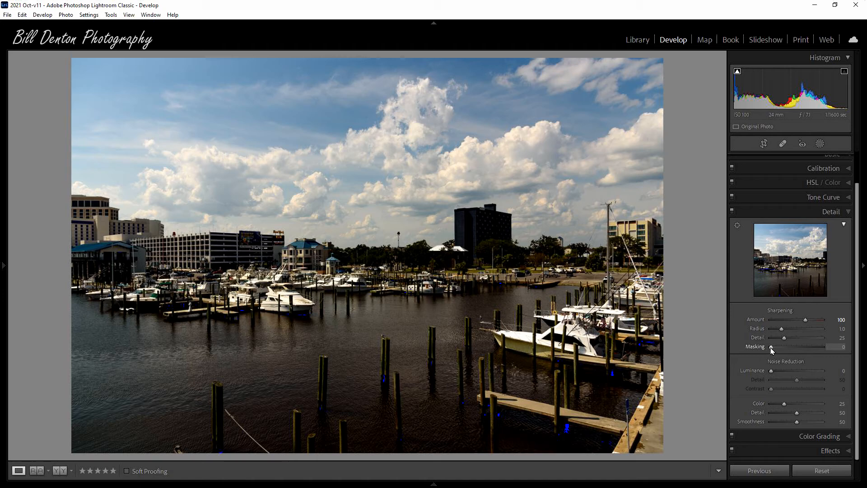
# Set the sharpening Masking to 92 using the black-and-white mask view, limiting sharpening to the edges of buildings and boats.
pyautogui.press('alt')
pyautogui.keyDown('alt'); pyautogui.click(772, 347); pyautogui.keyUp('alt')
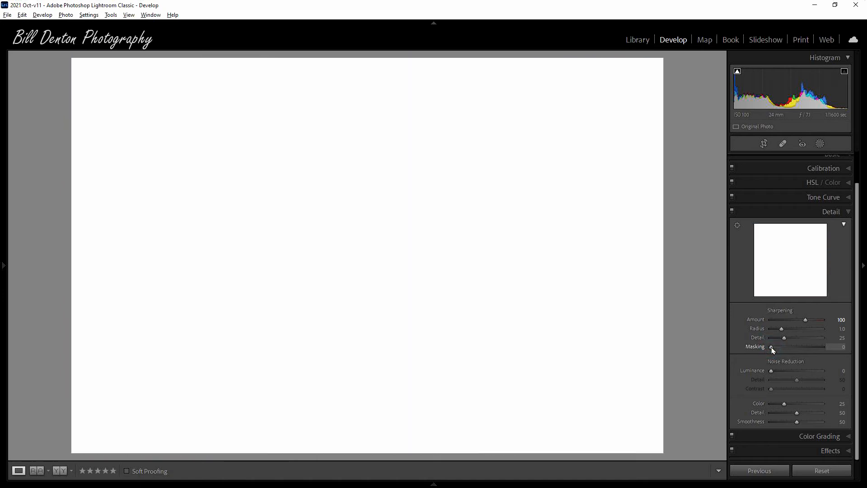
pyautogui.moveTo(773, 348); pyautogui.dragTo(815, 362)
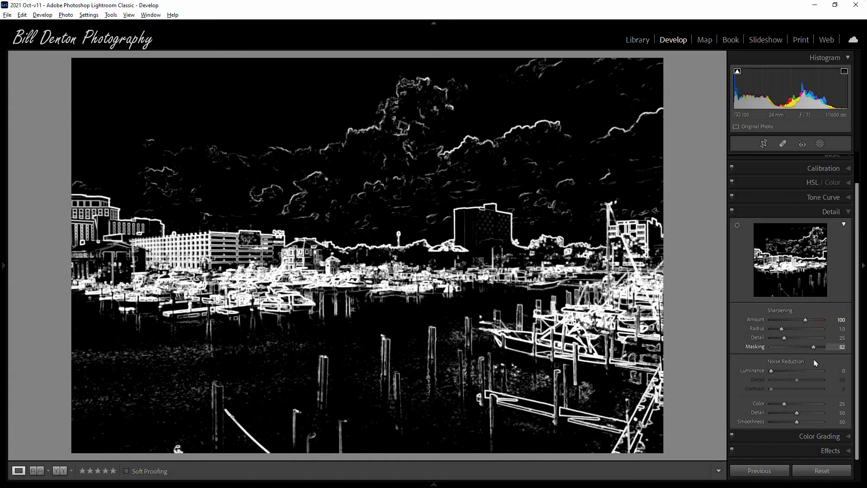
pyautogui.moveTo(817, 363); pyautogui.dragTo(819, 363)
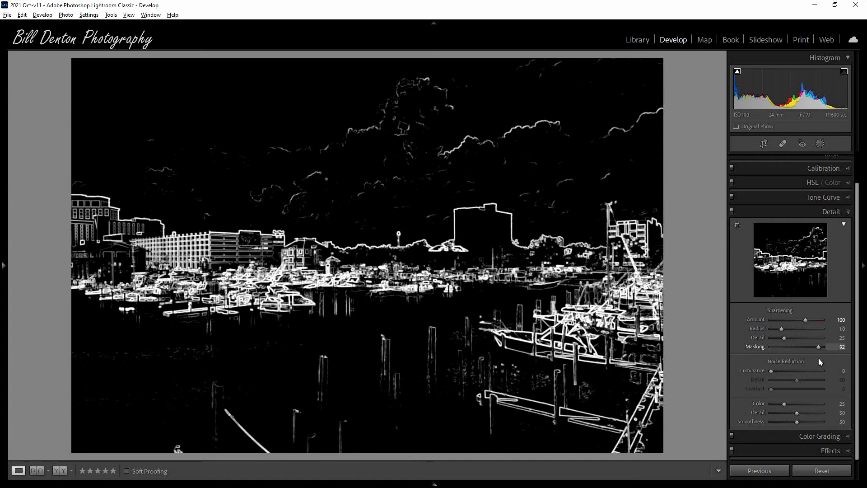
pyautogui.moveTo(820, 362); pyautogui.dragTo(820, 361)
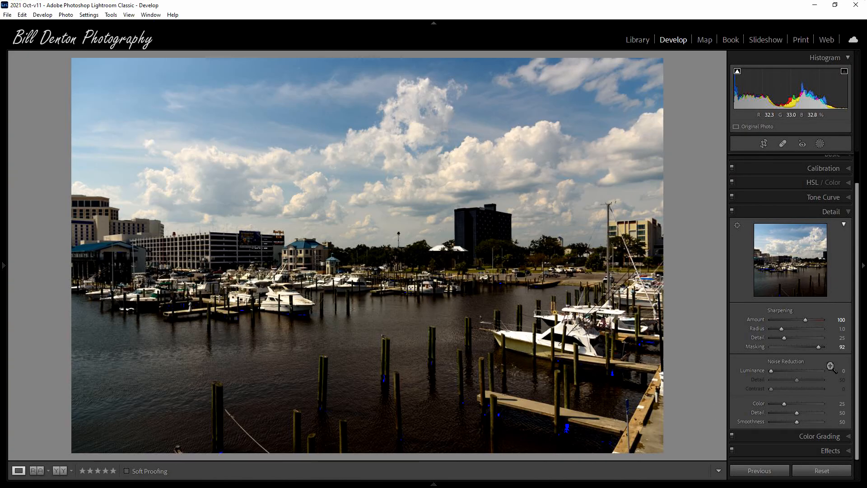
# Reset the sharpening Amount to its default of 40 and close the Detail settings.
pyautogui.click(751, 321)
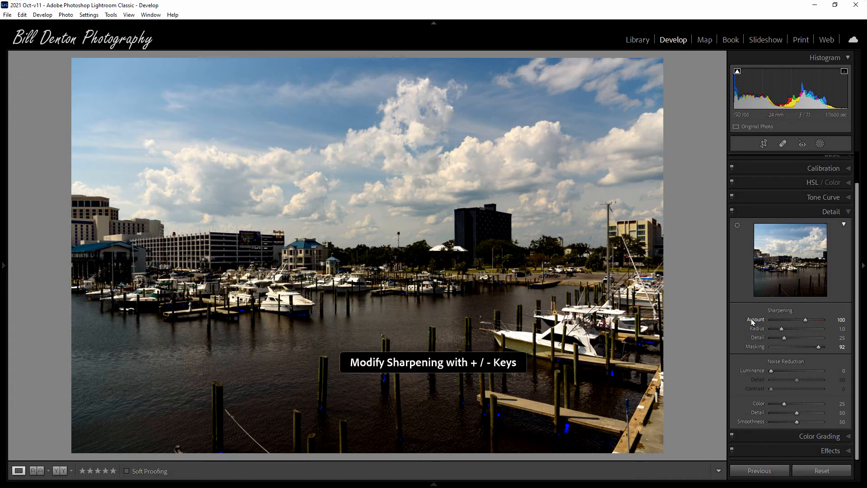
pyautogui.click(752, 321)
pyautogui.doubleClick(752, 320)
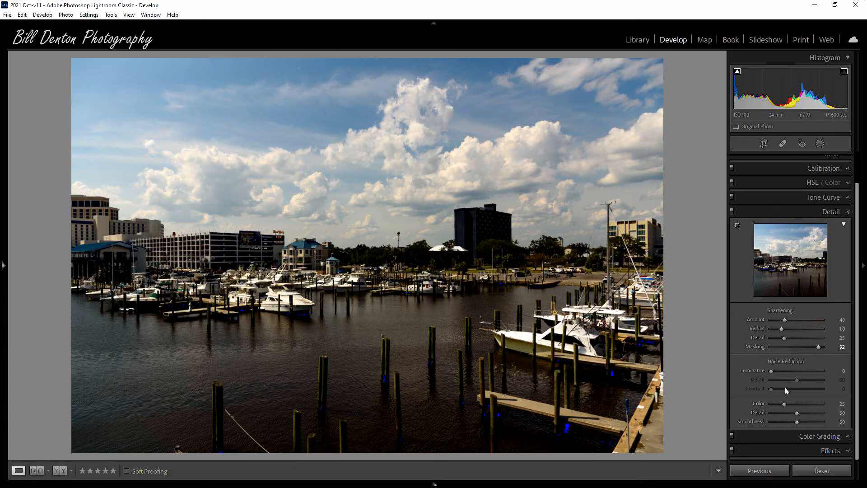
pyautogui.click(790, 211)
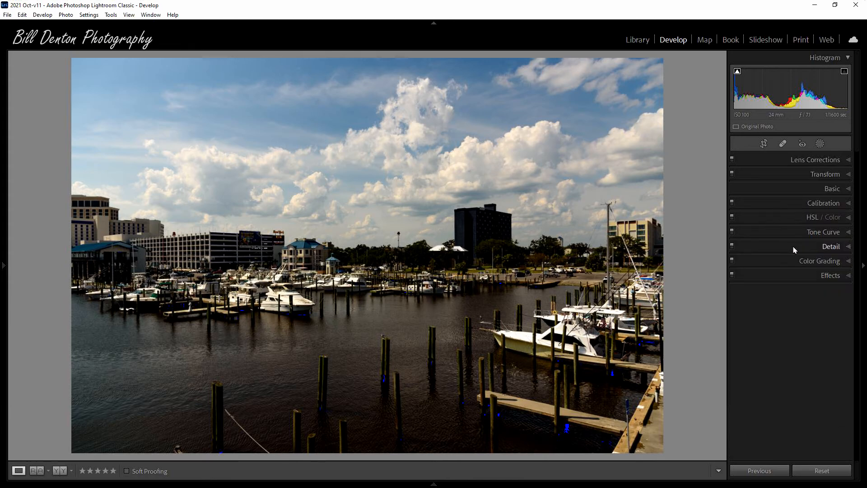
# Color grade the photo with a slight teal tint in the shadows and a slight orange tint in the highlights.
pyautogui.click(790, 261)
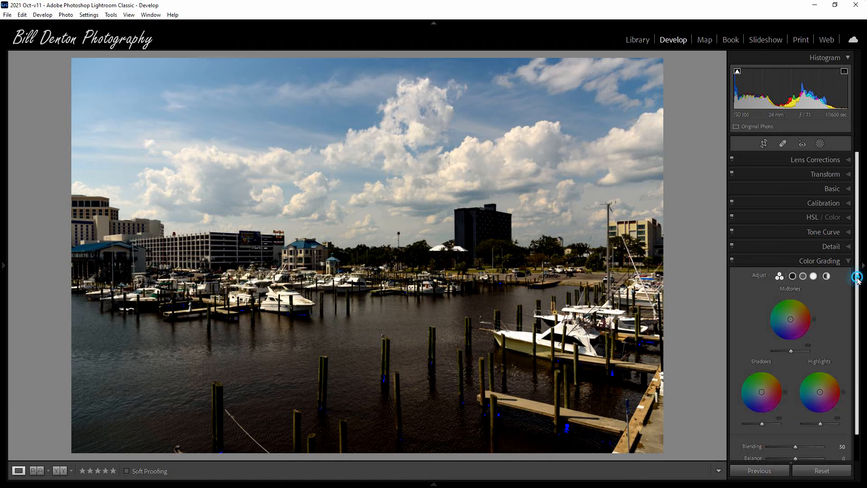
pyautogui.moveTo(857, 275); pyautogui.dragTo(860, 304)
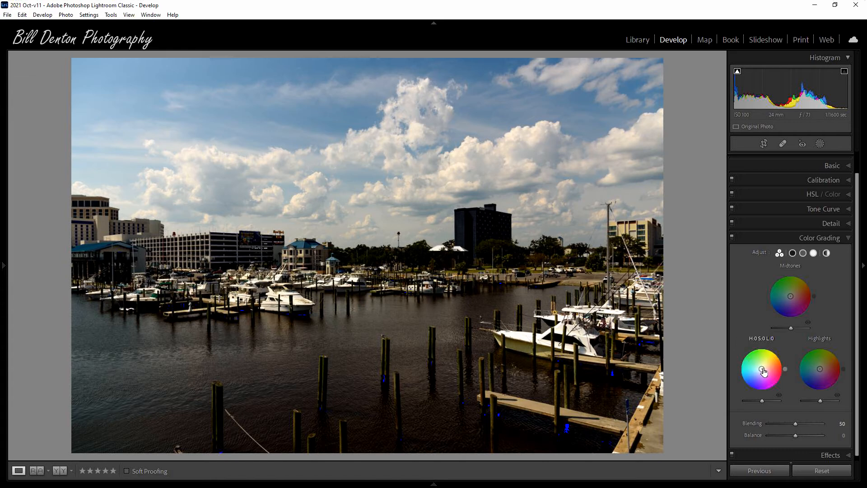
pyautogui.moveTo(761, 370); pyautogui.dragTo(757, 369)
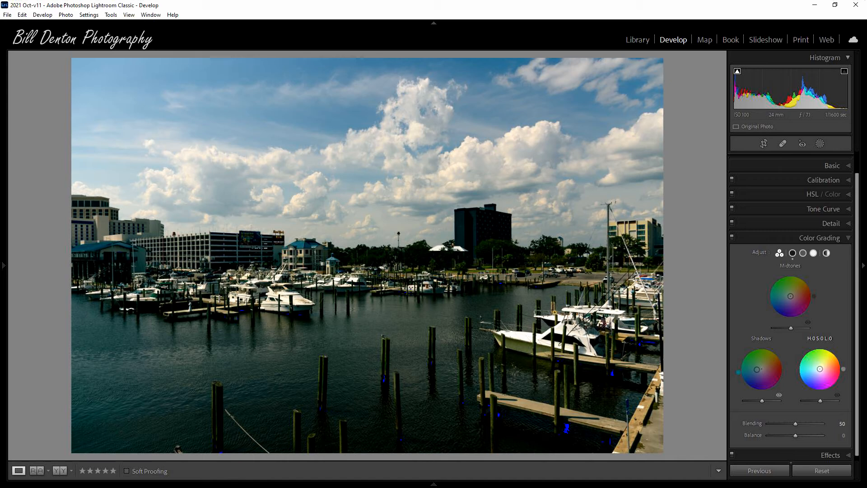
pyautogui.moveTo(819, 368); pyautogui.dragTo(822, 367)
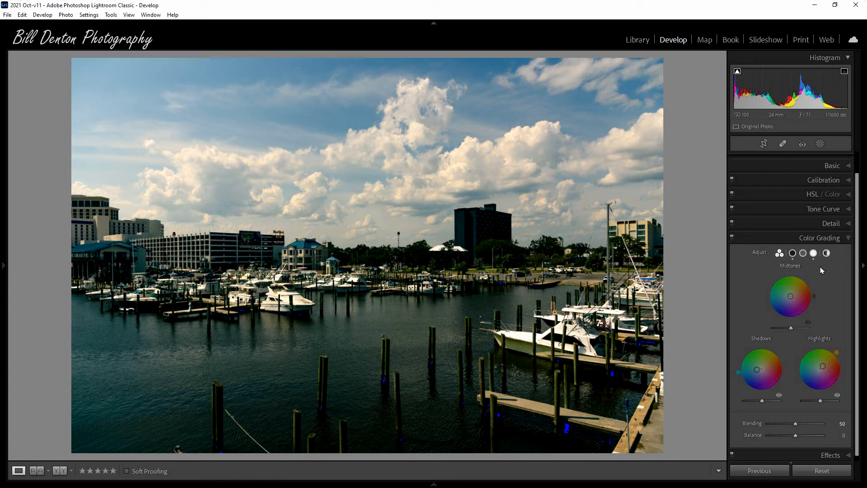
pyautogui.click(788, 240)
# Add a dark post-crop vignette with an Amount of -16 in Highlight Priority style.
pyautogui.click(791, 276)
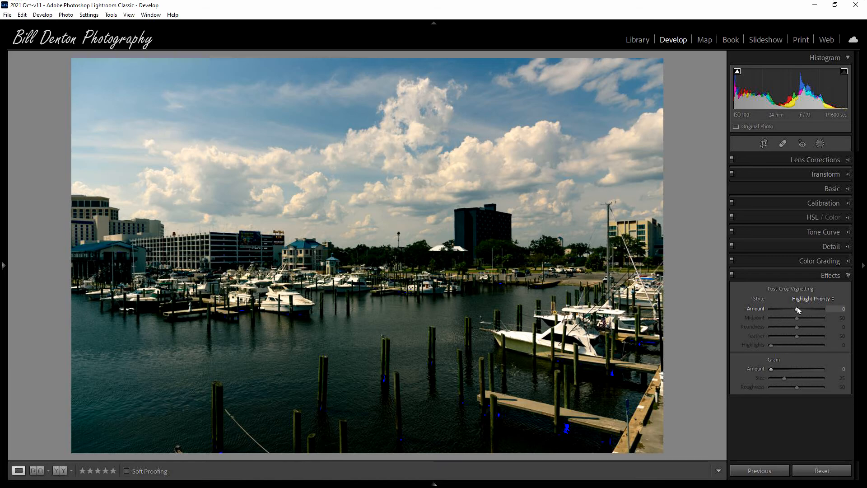
pyautogui.moveTo(798, 311)
pyautogui.mouseDown()
pyautogui.moveTo(785, 311)
pyautogui.moveTo(807, 315)
pyautogui.moveTo(798, 315)
pyautogui.mouseUp()
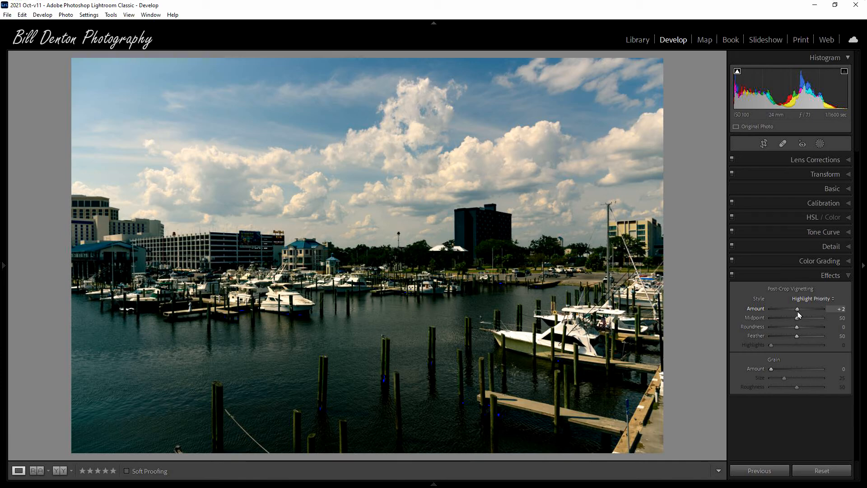
pyautogui.moveTo(799, 315); pyautogui.dragTo(782, 315)
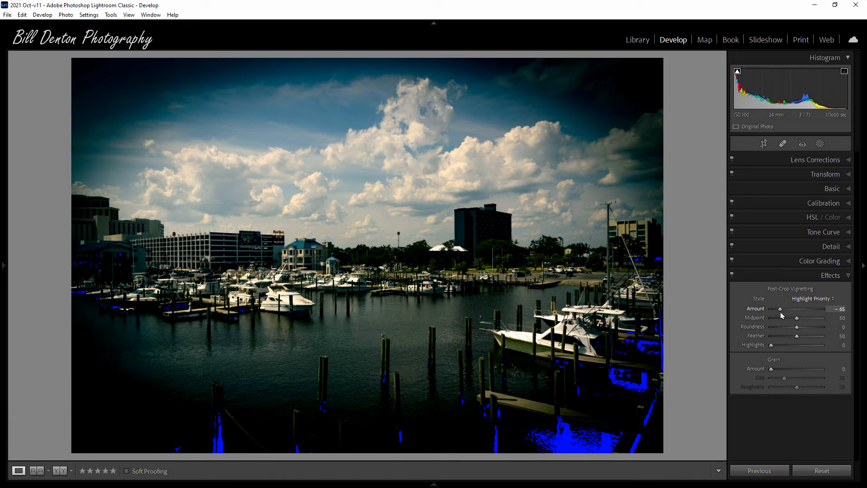
pyautogui.moveTo(782, 315); pyautogui.dragTo(793, 314)
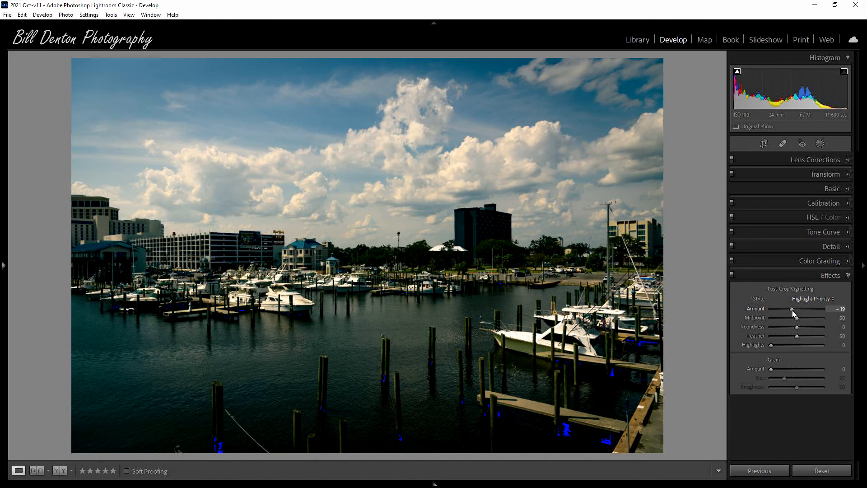
pyautogui.moveTo(794, 314); pyautogui.dragTo(795, 314)
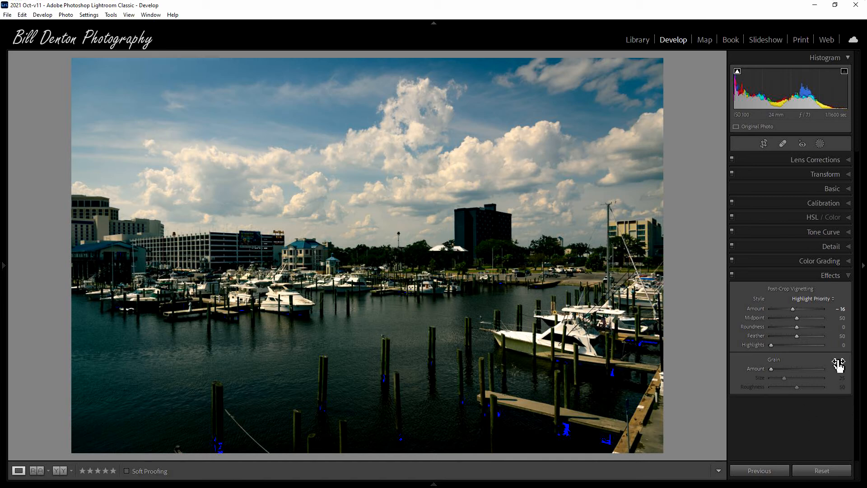
pyautogui.click(792, 276)
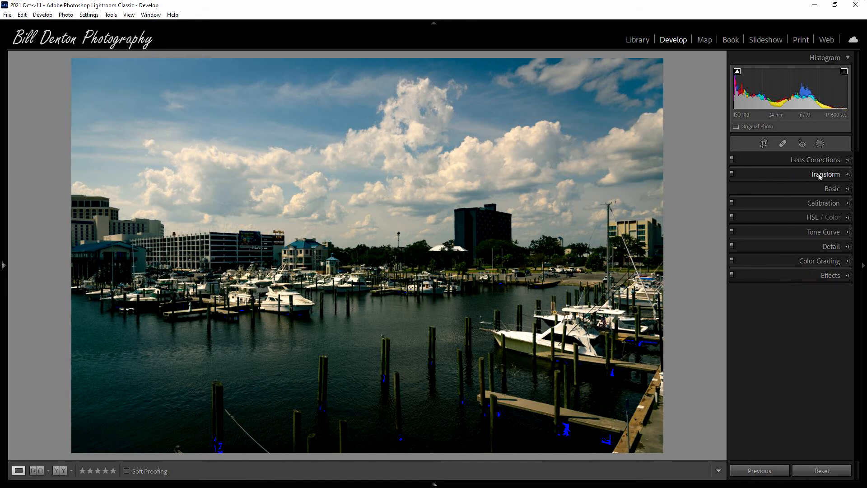
# Crop the photo to a 16 x 9 aspect ratio, trimming only sky and keeping the full lower edge.
pyautogui.click(763, 144)
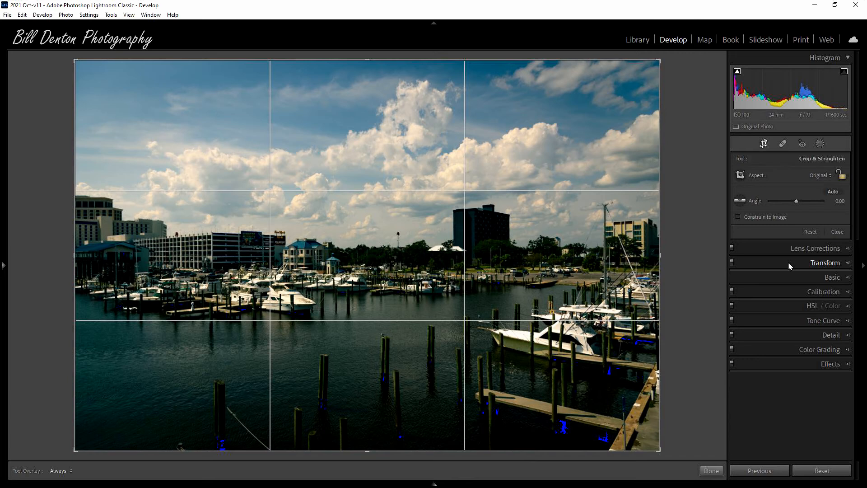
pyautogui.click(741, 203)
pyautogui.click(823, 178)
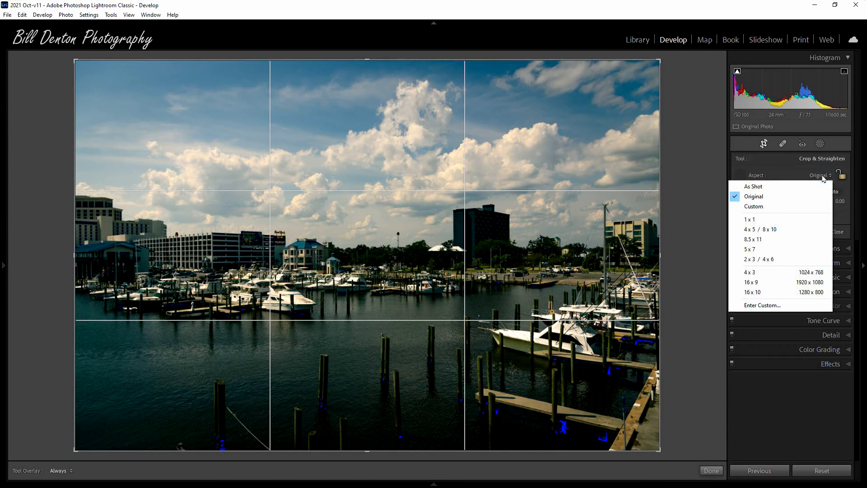
pyautogui.click(776, 284)
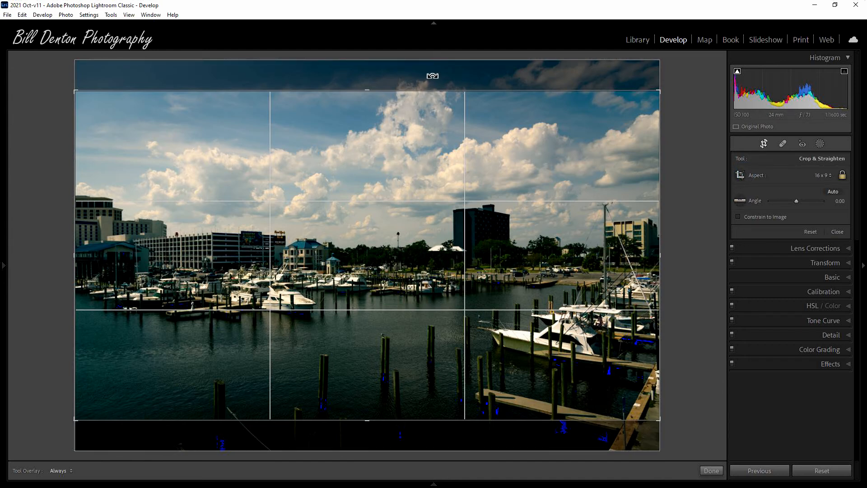
pyautogui.click(534, 80)
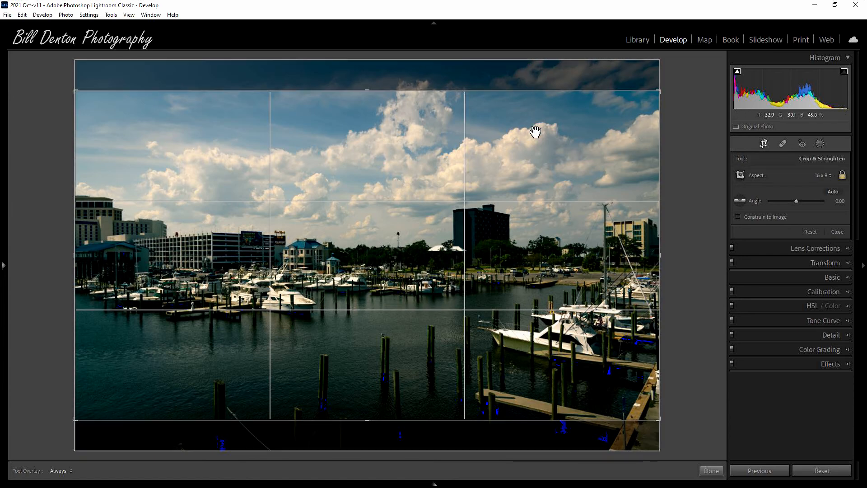
pyautogui.moveTo(532, 159); pyautogui.dragTo(526, 130)
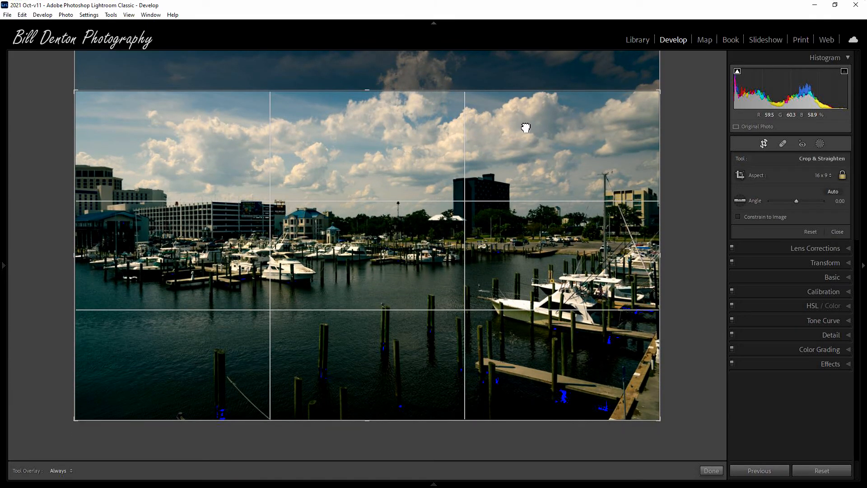
pyautogui.click(837, 232)
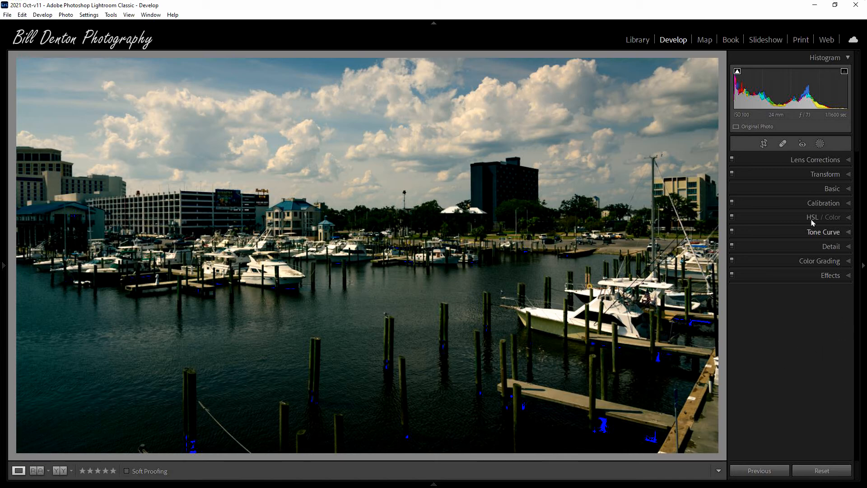
# Heal the small dark mark below the white number marker on the dock wall, sampling clean wall surface above the marker.
pyautogui.click(783, 145)
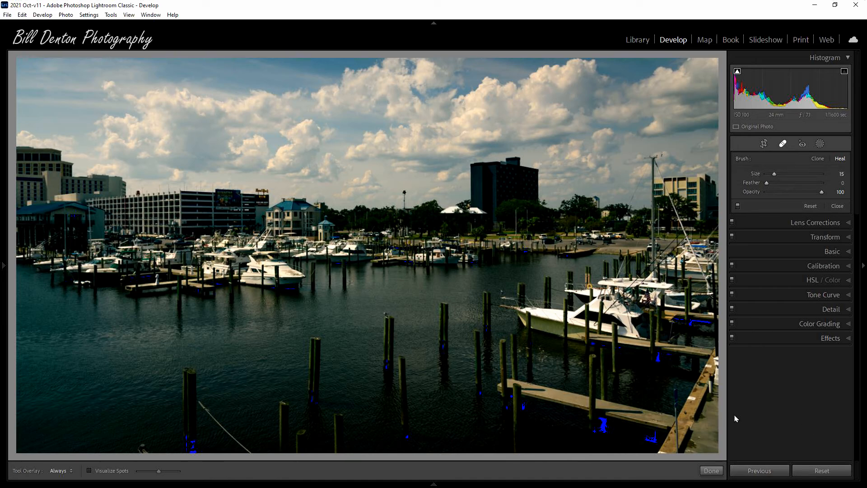
pyautogui.click(688, 421)
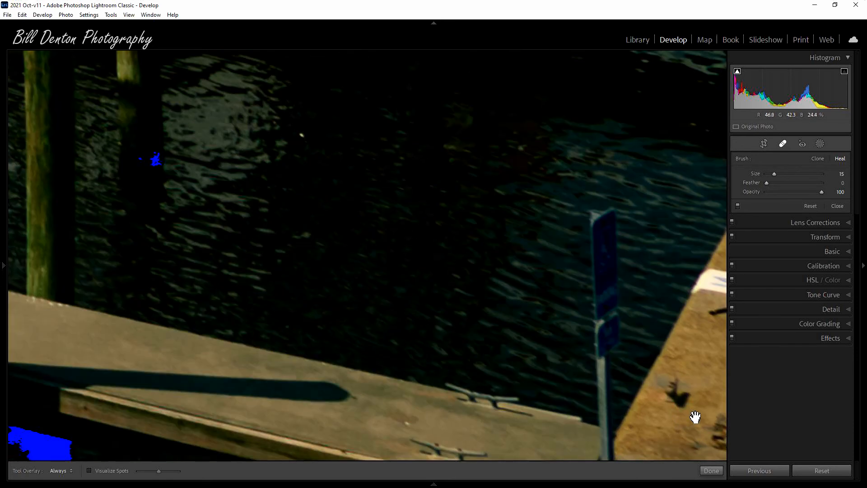
pyautogui.moveTo(687, 393); pyautogui.dragTo(586, 361)
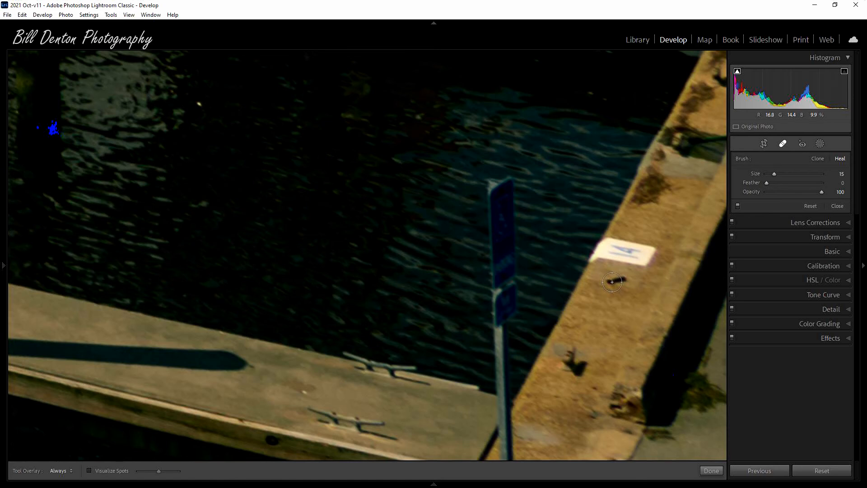
pyautogui.moveTo(612, 282); pyautogui.dragTo(630, 284)
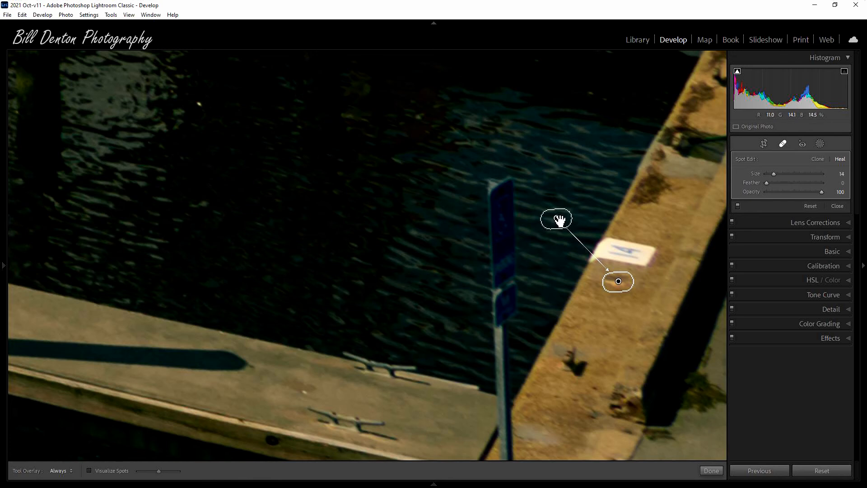
pyautogui.moveTo(560, 221); pyautogui.dragTo(665, 226)
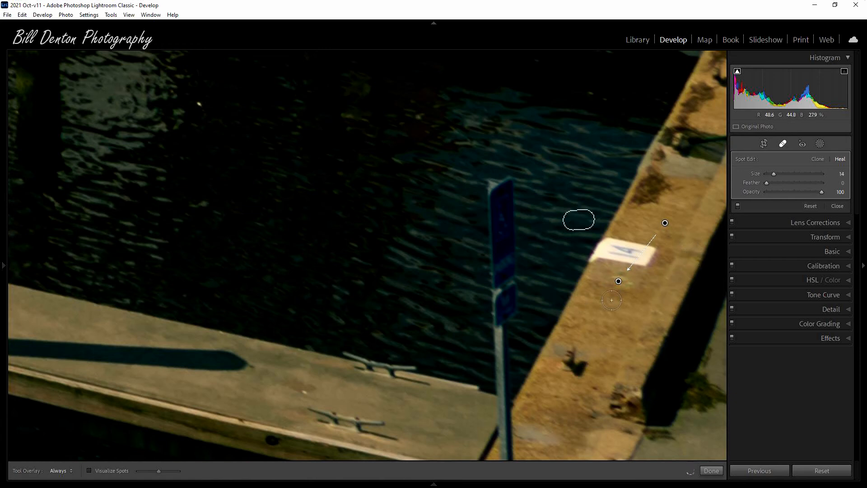
# Heal the dark object and stain farther down the dock wall and close the healing tool.
pyautogui.click(571, 351)
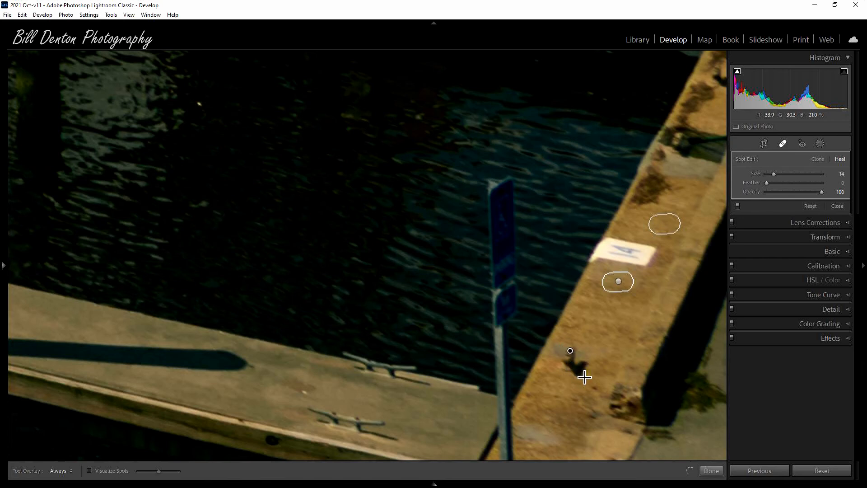
pyautogui.moveTo(593, 374)
pyautogui.mouseDown()
pyautogui.moveTo(593, 389)
pyautogui.moveTo(598, 371)
pyautogui.mouseUp()
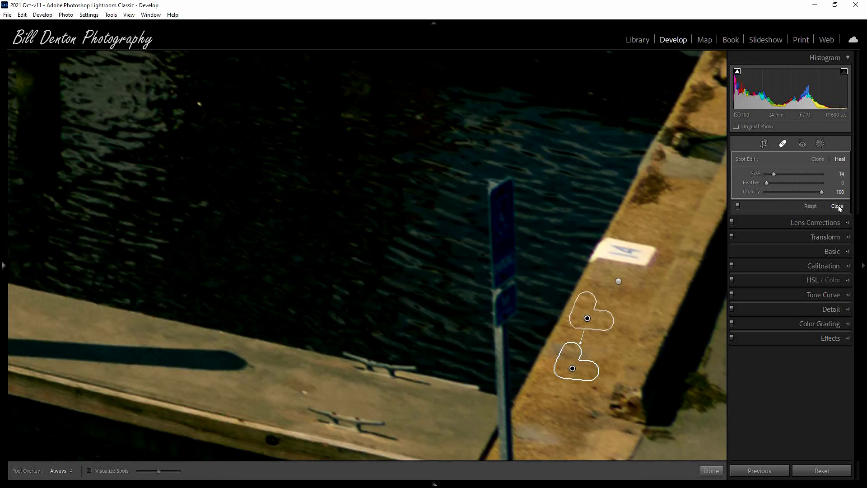
pyautogui.click(838, 206)
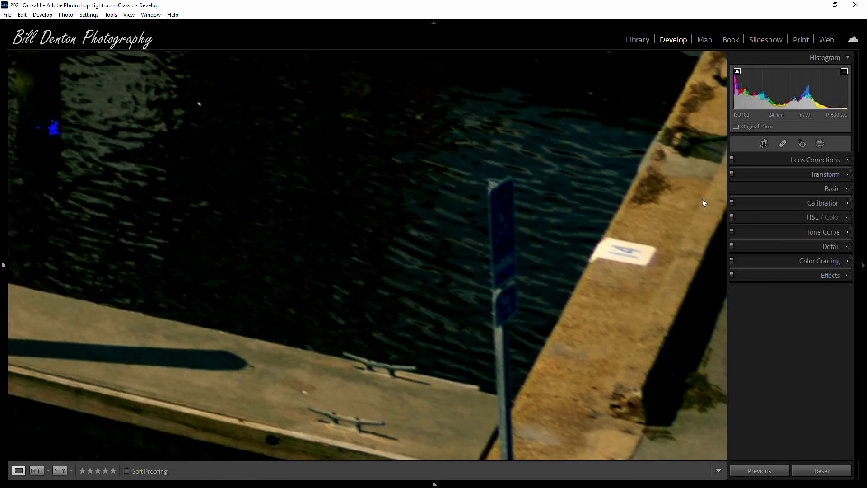
pyautogui.click(823, 145)
pyautogui.click(821, 146)
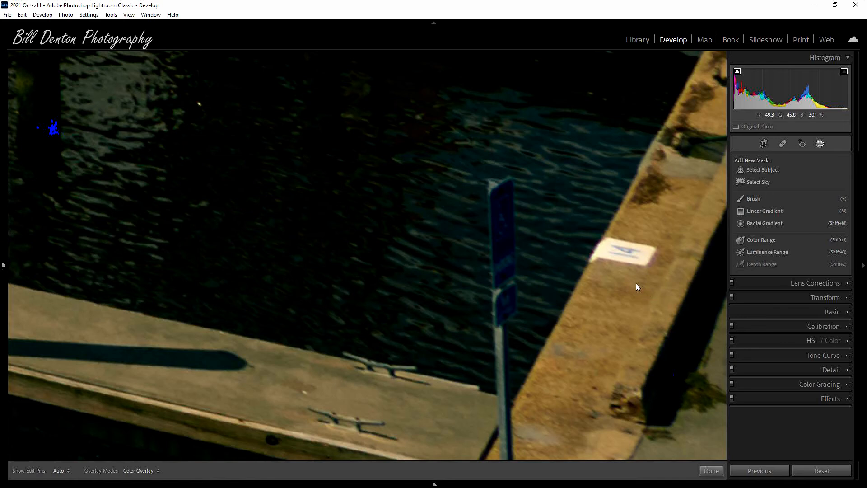
pyautogui.click(628, 351)
pyautogui.click(820, 145)
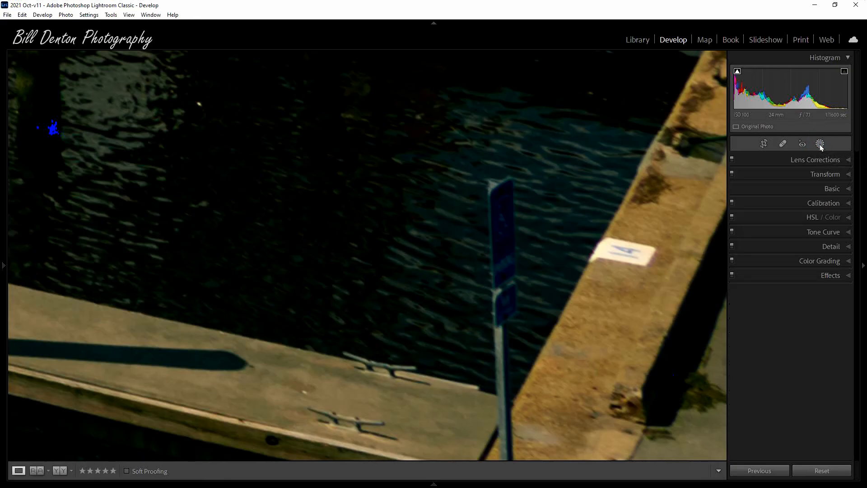
# Add a radial gradient mask over the dark waterfront building at the photo's left edge.
pyautogui.click(590, 387)
pyautogui.click(611, 332)
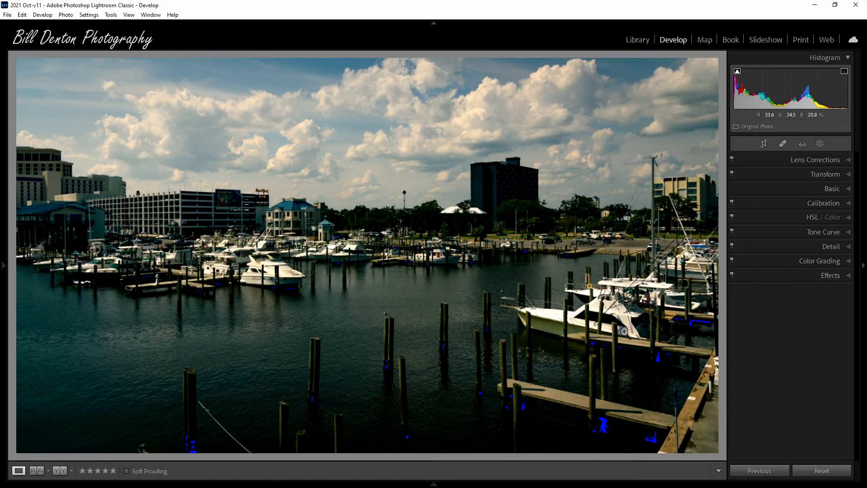
pyautogui.click(821, 144)
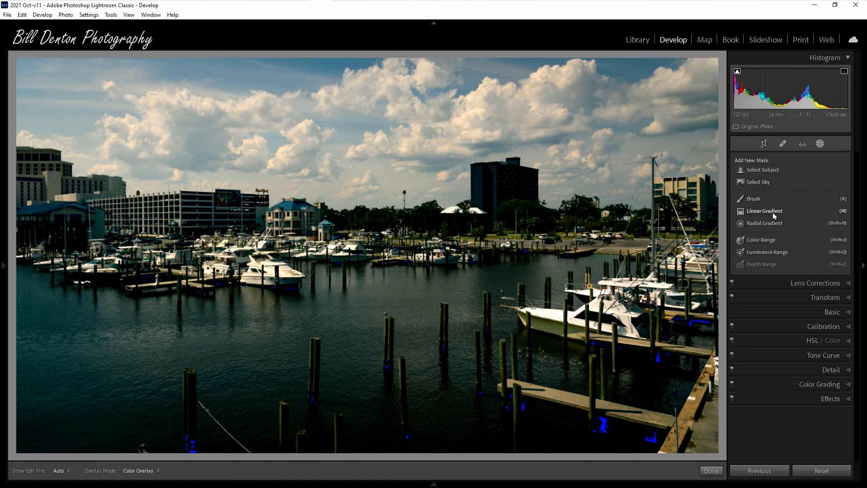
pyautogui.click(763, 224)
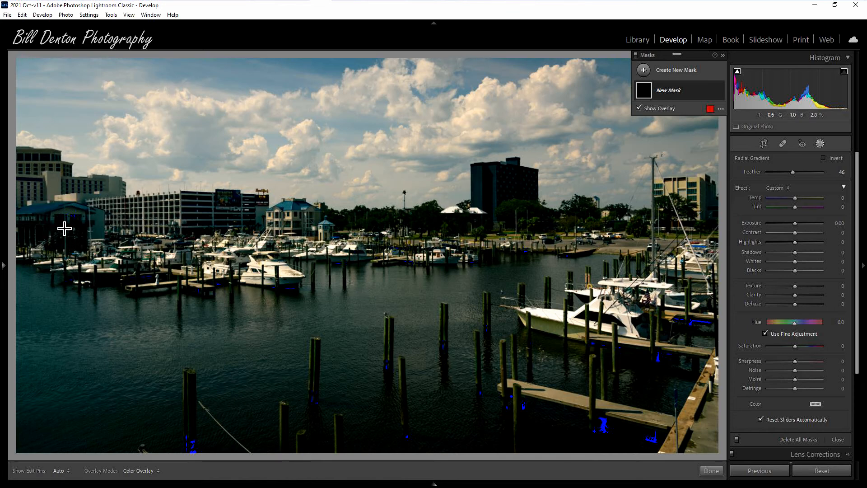
pyautogui.click(52, 207)
pyautogui.moveTo(70, 223); pyautogui.dragTo(162, 266)
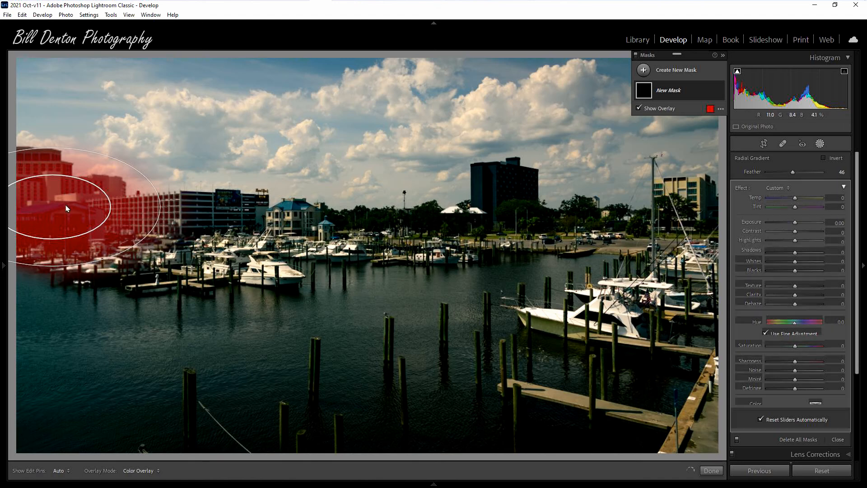
pyautogui.moveTo(55, 208); pyautogui.dragTo(62, 209)
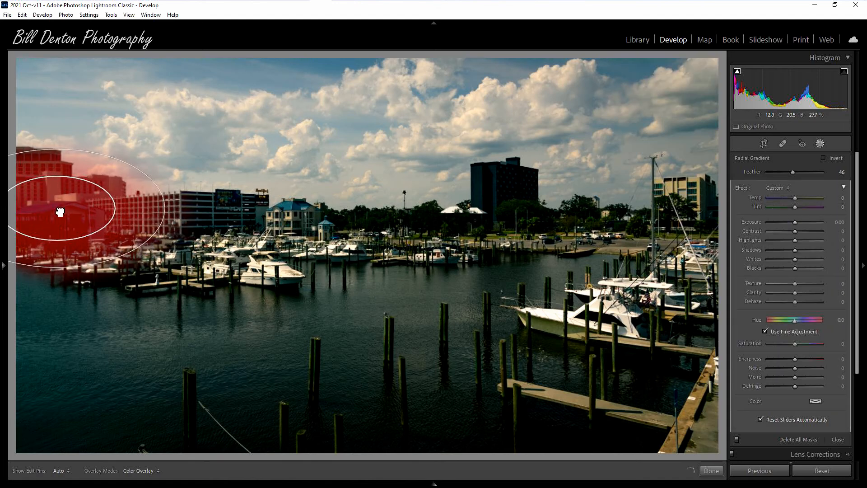
# Tilt, enlarge and reposition the radial mask to cover the building and nearby boats, and raise its Shadows to 66.
pyautogui.moveTo(177, 212); pyautogui.dragTo(172, 255)
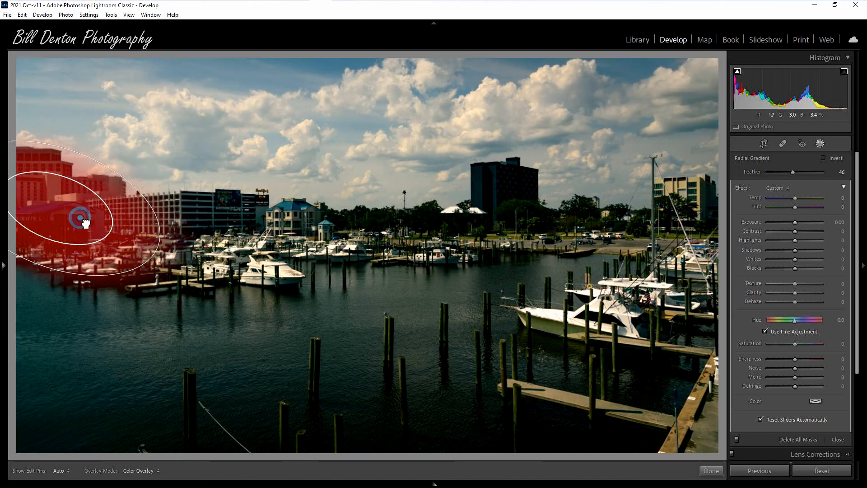
pyautogui.moveTo(84, 218); pyautogui.dragTo(100, 230)
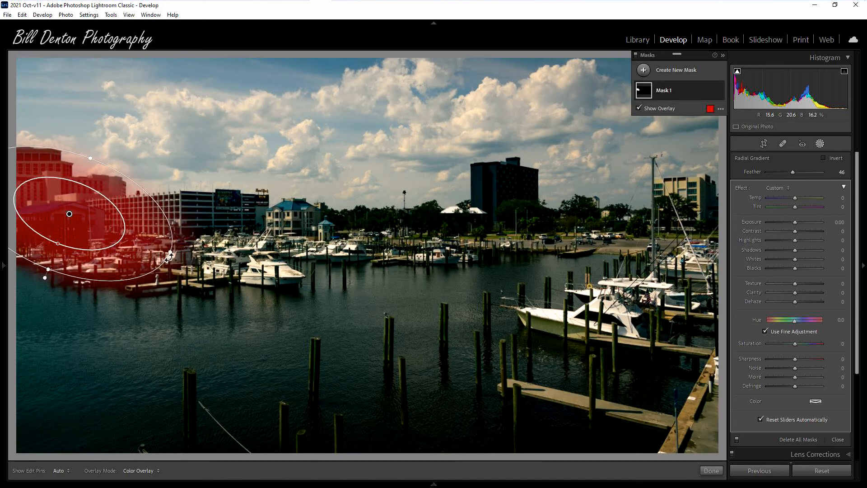
pyautogui.moveTo(172, 254); pyautogui.dragTo(181, 257)
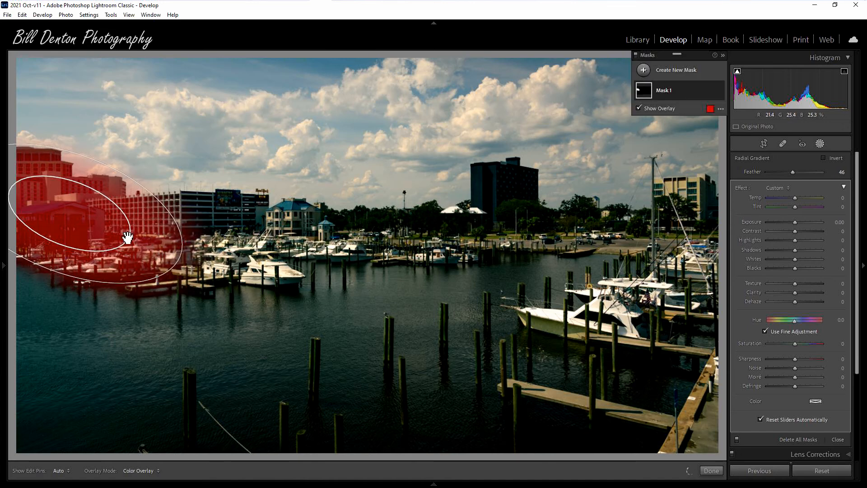
pyautogui.moveTo(69, 217); pyautogui.dragTo(74, 222)
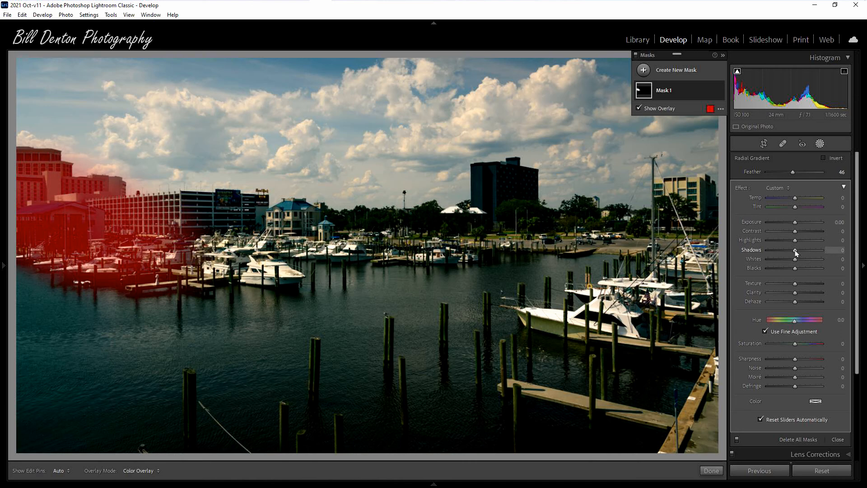
pyautogui.moveTo(796, 253); pyautogui.dragTo(816, 256)
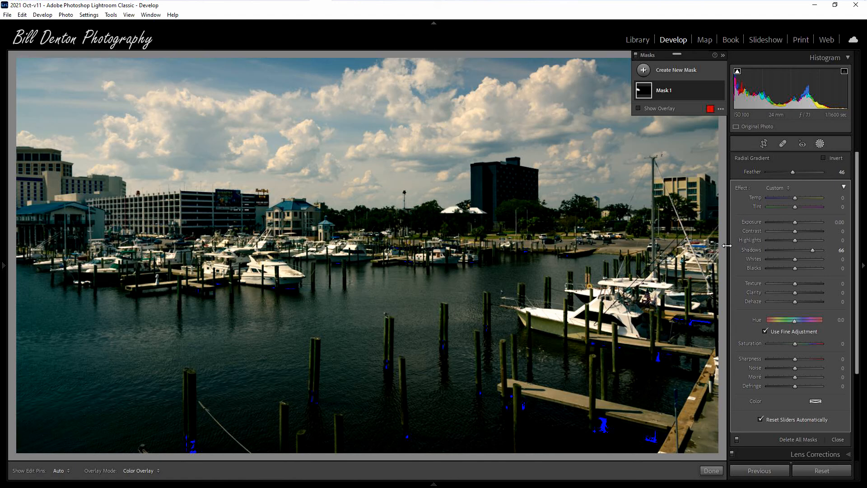
# Create a second radial gradient mask as a wide, flat ellipse over the dark tree line and boats mid-shore.
pyautogui.click(644, 70)
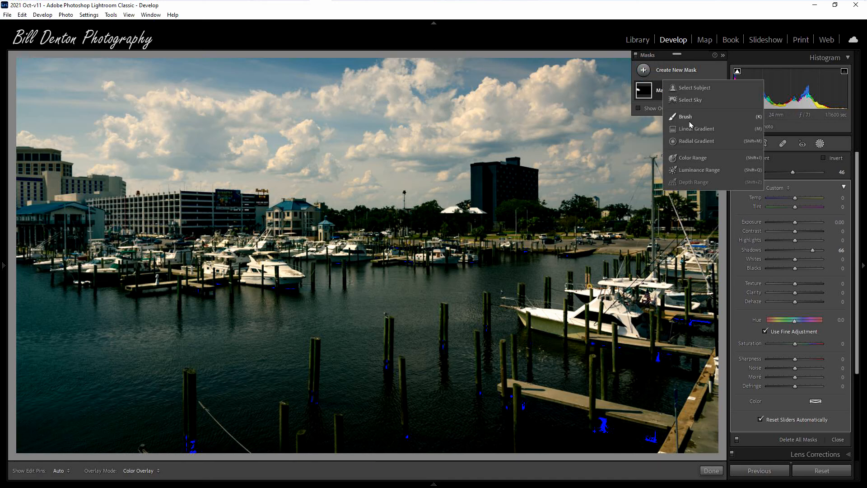
pyautogui.click(689, 141)
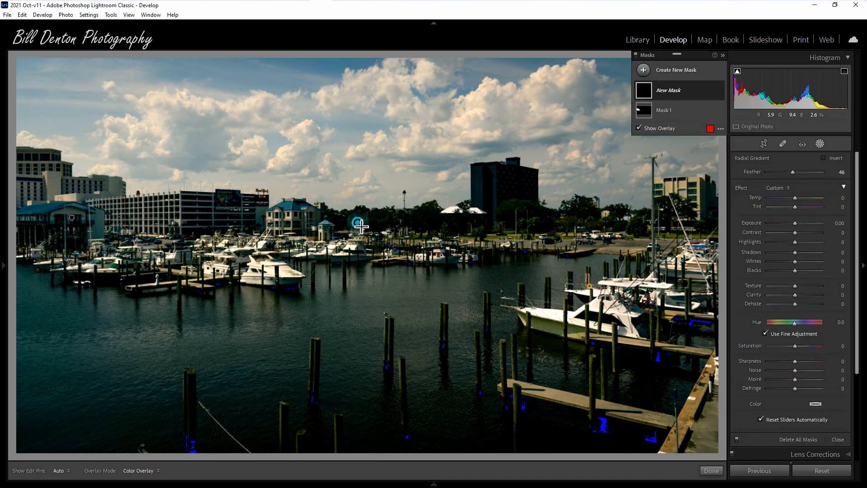
pyautogui.moveTo(357, 222); pyautogui.dragTo(438, 248)
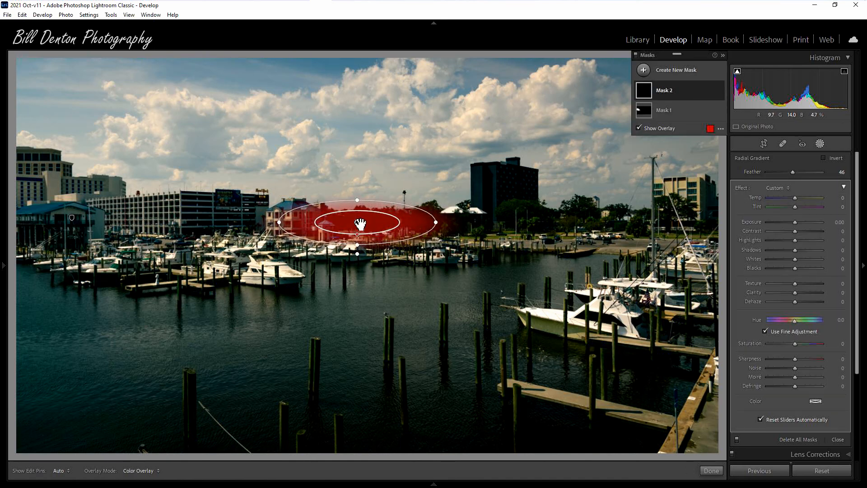
pyautogui.moveTo(359, 224); pyautogui.dragTo(404, 240)
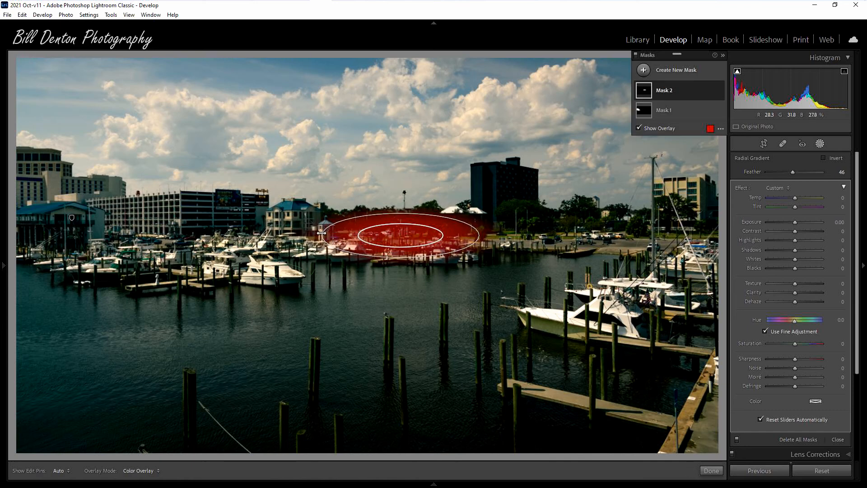
pyautogui.moveTo(310, 233); pyautogui.dragTo(305, 234)
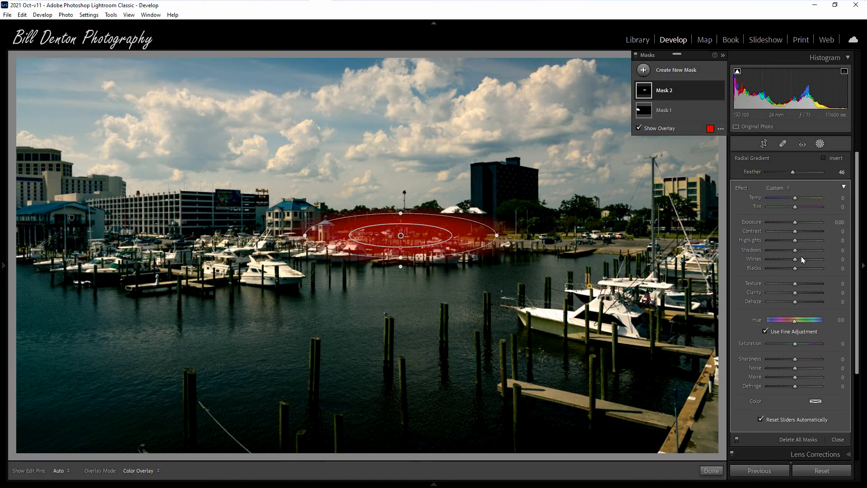
# Raise the second mask's Shadows to 90 and close the masking tool.
pyautogui.moveTo(796, 254); pyautogui.dragTo(821, 254)
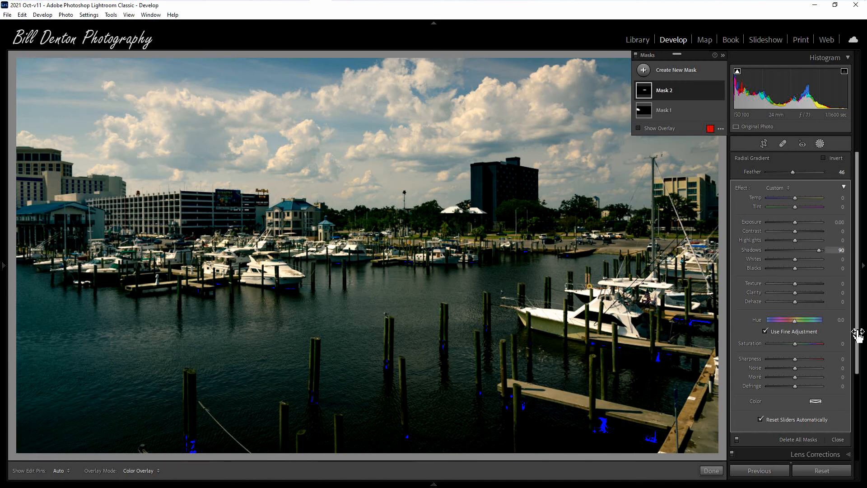
pyautogui.moveTo(857, 323); pyautogui.dragTo(857, 379)
pyautogui.click(837, 383)
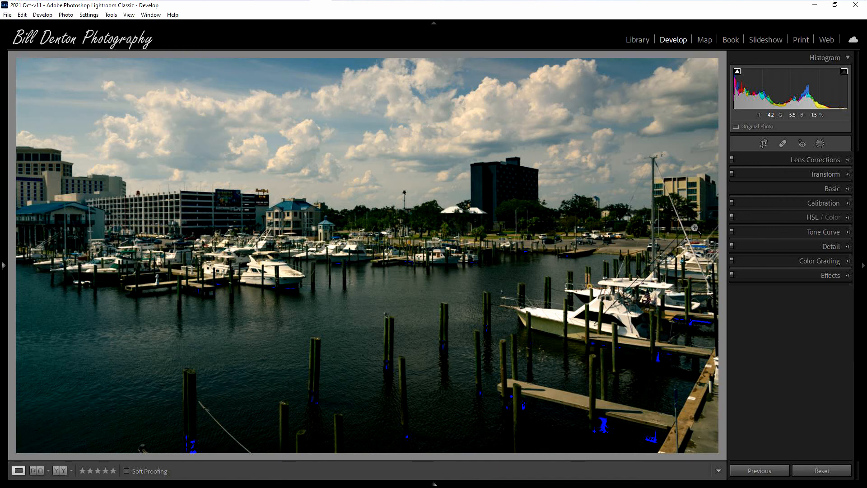
pyautogui.hotkey('alt', 'Tab')
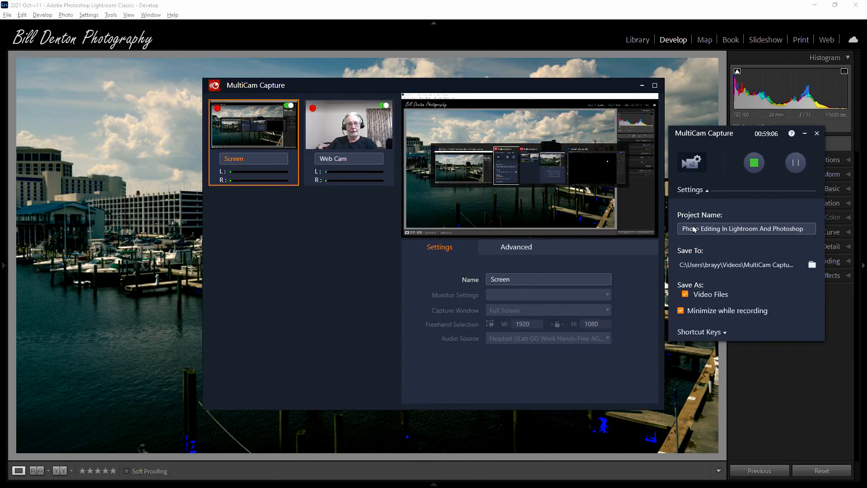
pyautogui.hotkey('alt', 'Tab')
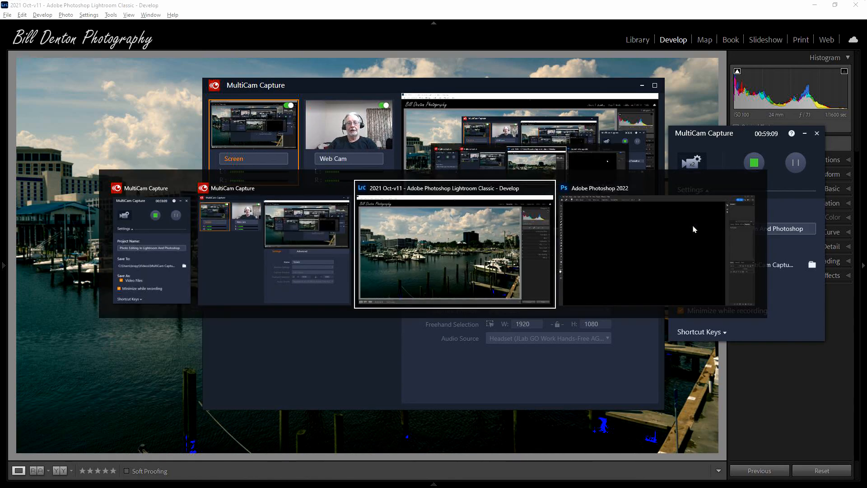
pyautogui.hotkey('alt', 'Tab')
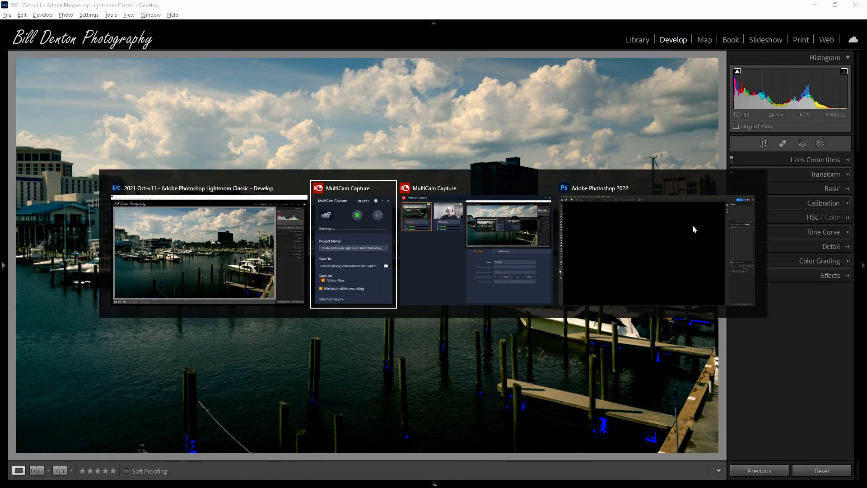
pyautogui.hotkey('alt', 'Tab')
pyautogui.hotkey('alt', 'Tab')
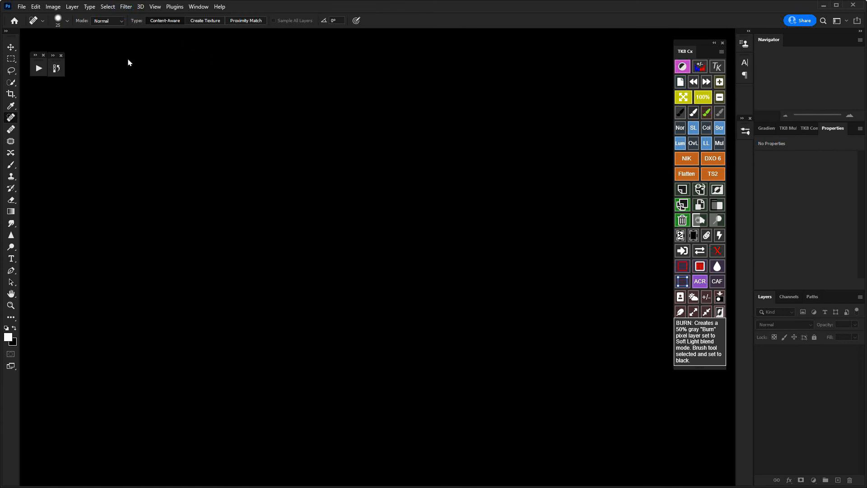
pyautogui.hotkey('alt', 'Tab')
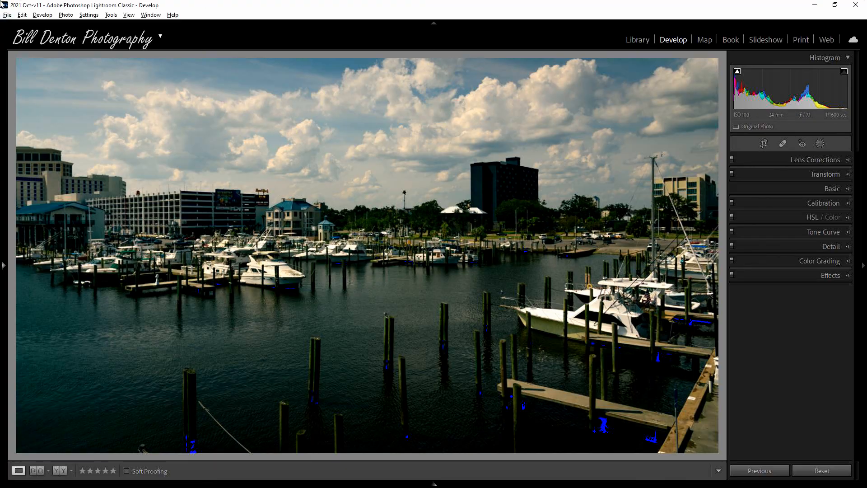
# Send the marina photo from Lightroom Classic to Adobe Photoshop 2022 for editing, minimize Lightroom and switch to Photoshop.
pyautogui.click(67, 17)
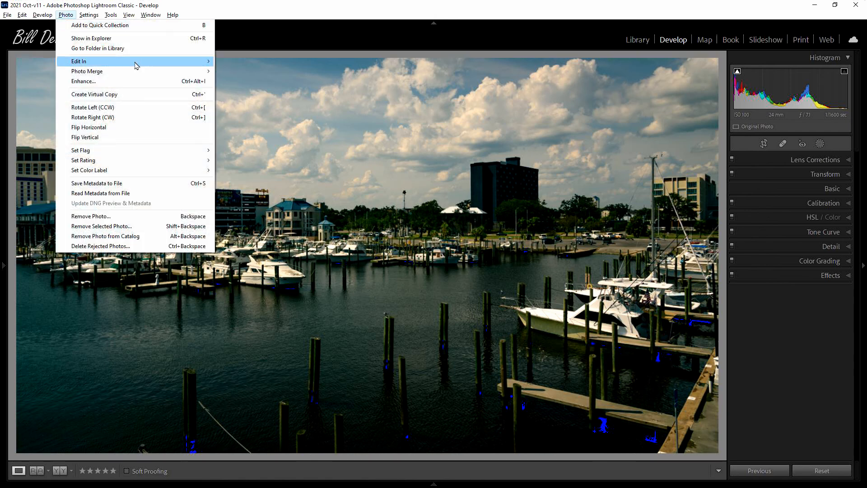
pyautogui.moveTo(138, 64)
pyautogui.click(243, 64)
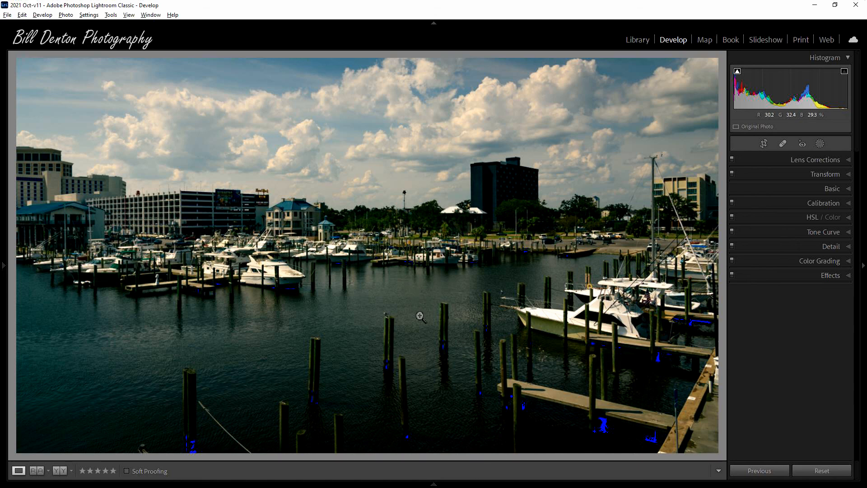
pyautogui.moveTo(284, 6)
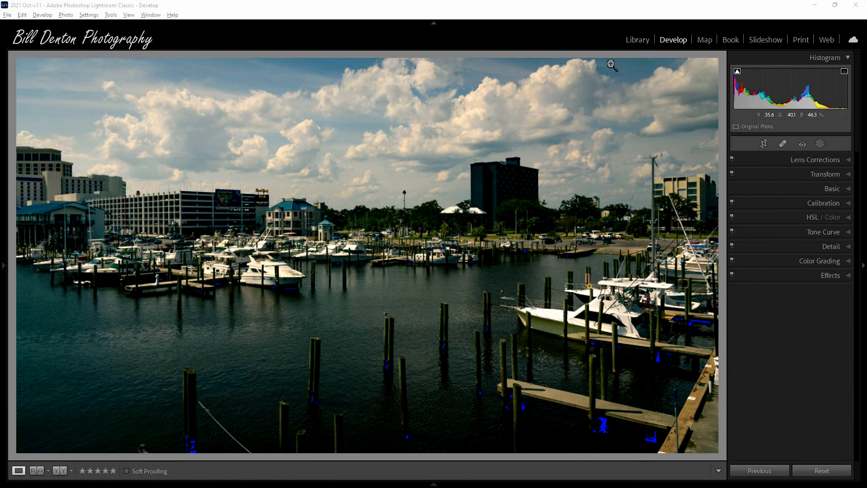
pyautogui.hotkey('alt', 'Tab')
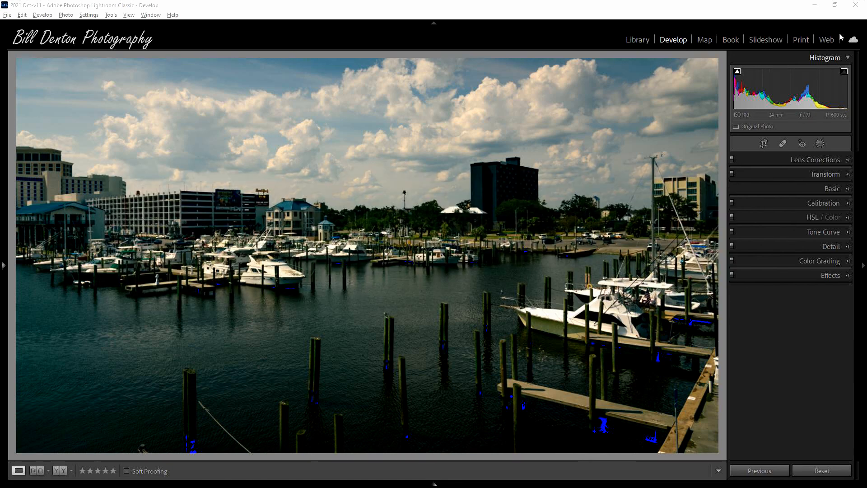
pyautogui.click(815, 6)
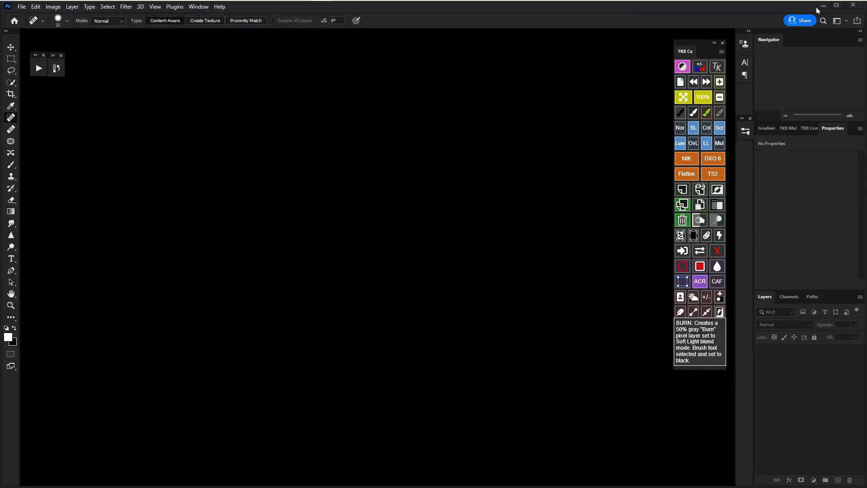
pyautogui.moveTo(255, 4)
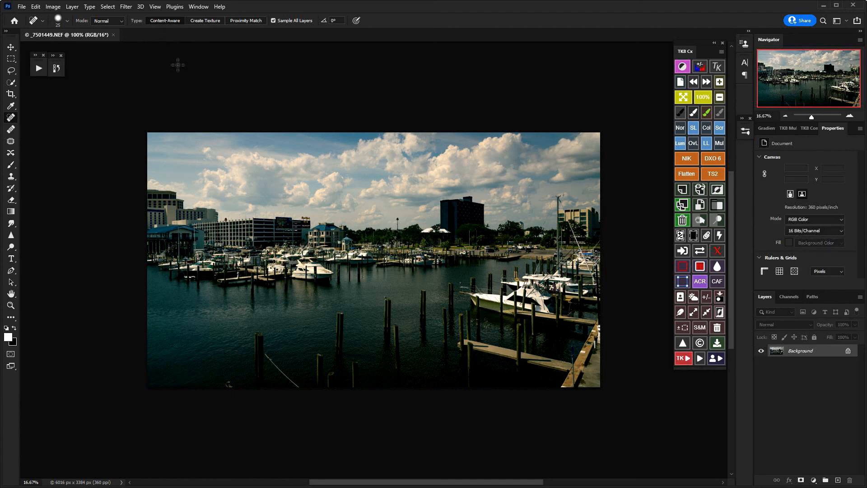
# Open the Camera Raw Filter on the marina photo, look over its adjustment sections and close it without making adjustments.
pyautogui.click(127, 7)
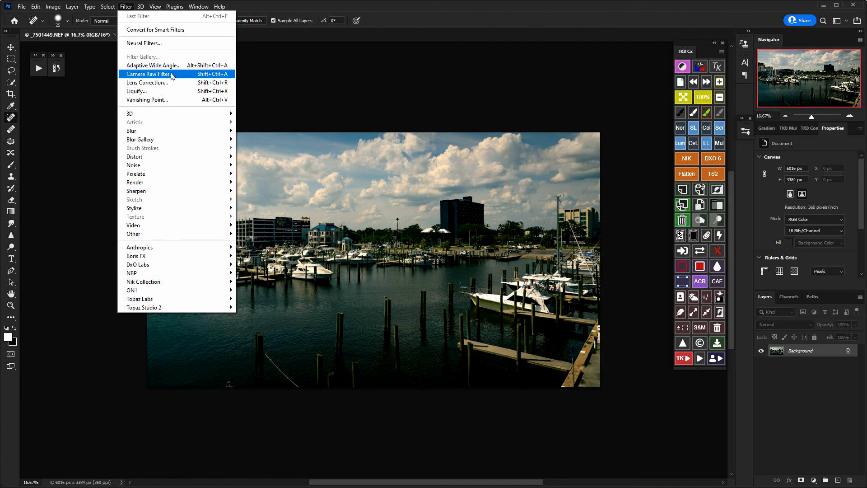
pyautogui.click(172, 76)
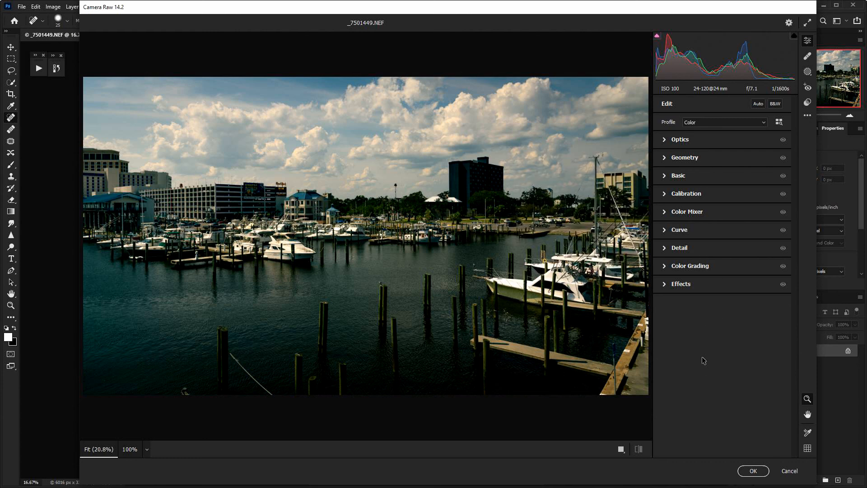
pyautogui.click(753, 471)
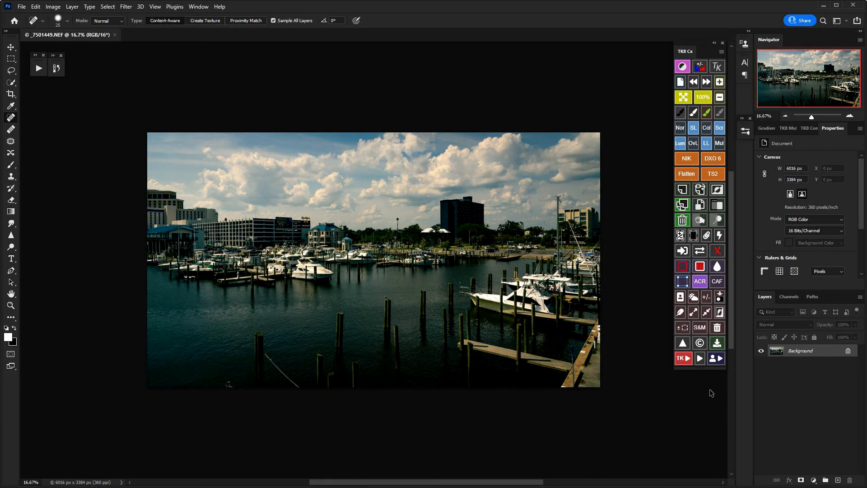